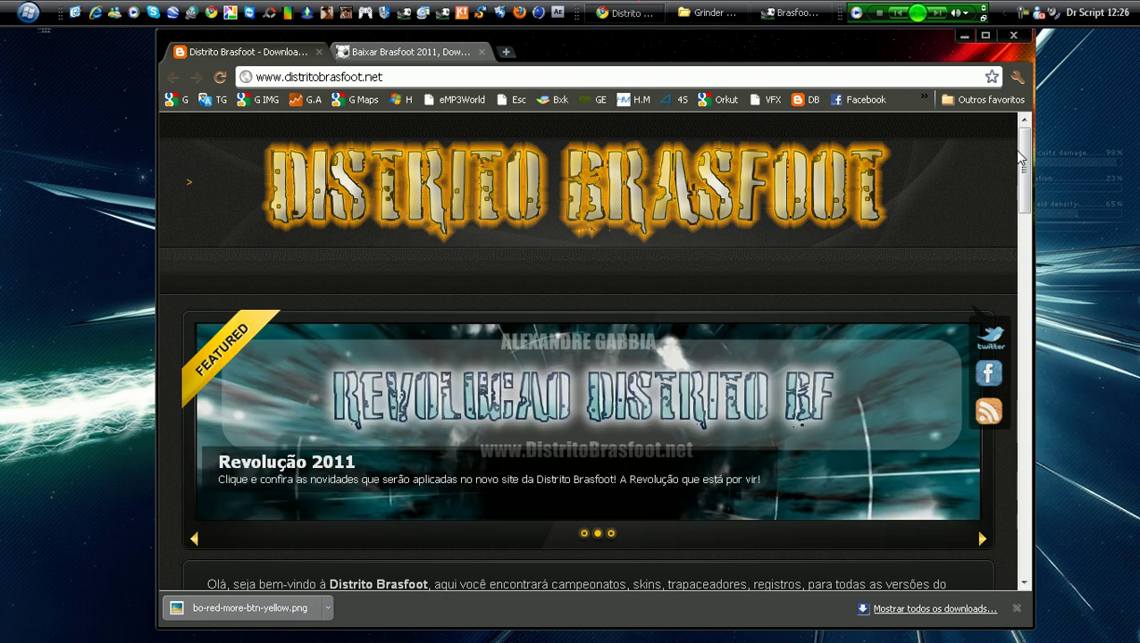
# Look over the Distrito Brasfoot and Universo Foot home pages, including the Distrito Brasfoot posts and categories
pyautogui.moveTo(1023, 156); pyautogui.dragTo(1035, 110)
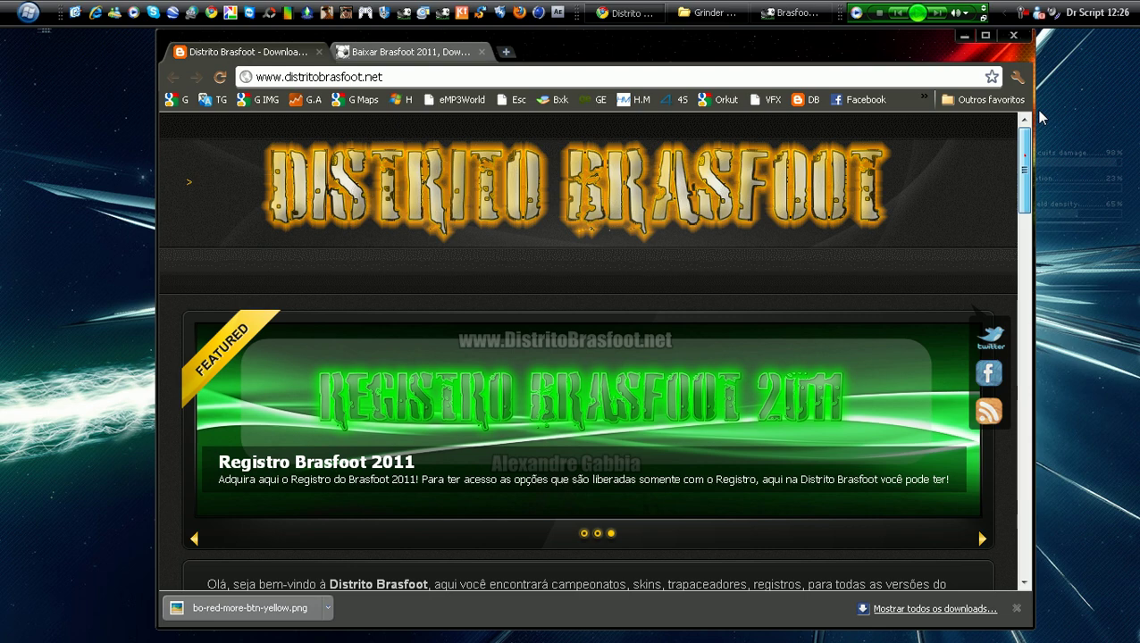
pyautogui.click(425, 53)
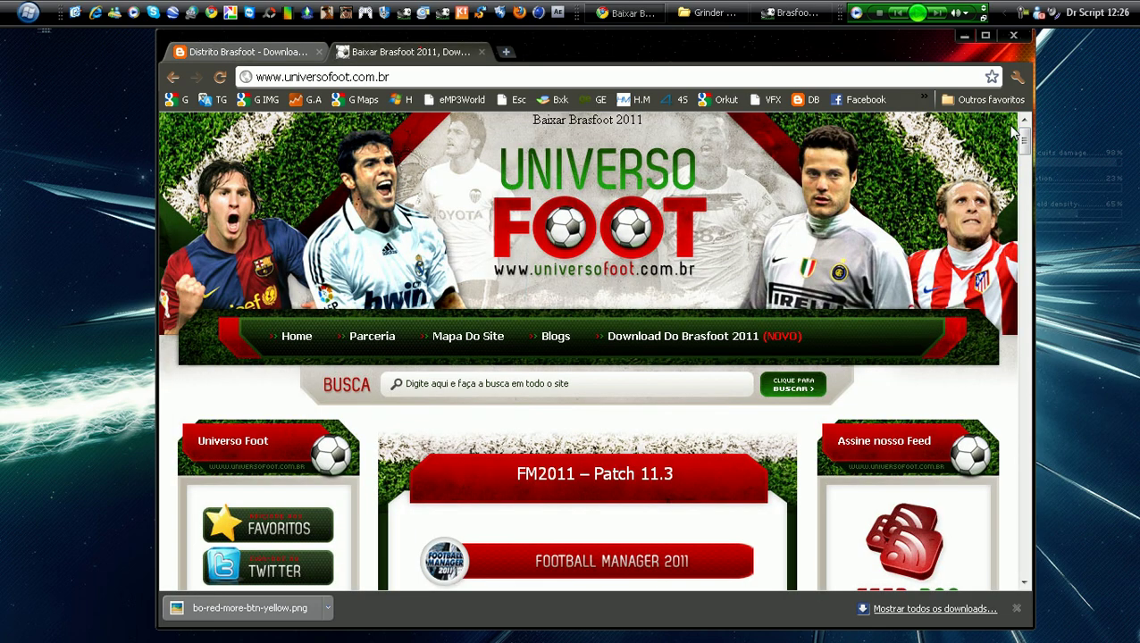
pyautogui.moveTo(1025, 136)
pyautogui.mouseDown()
pyautogui.moveTo(1025, 178)
pyautogui.moveTo(1026, 125)
pyautogui.mouseUp()
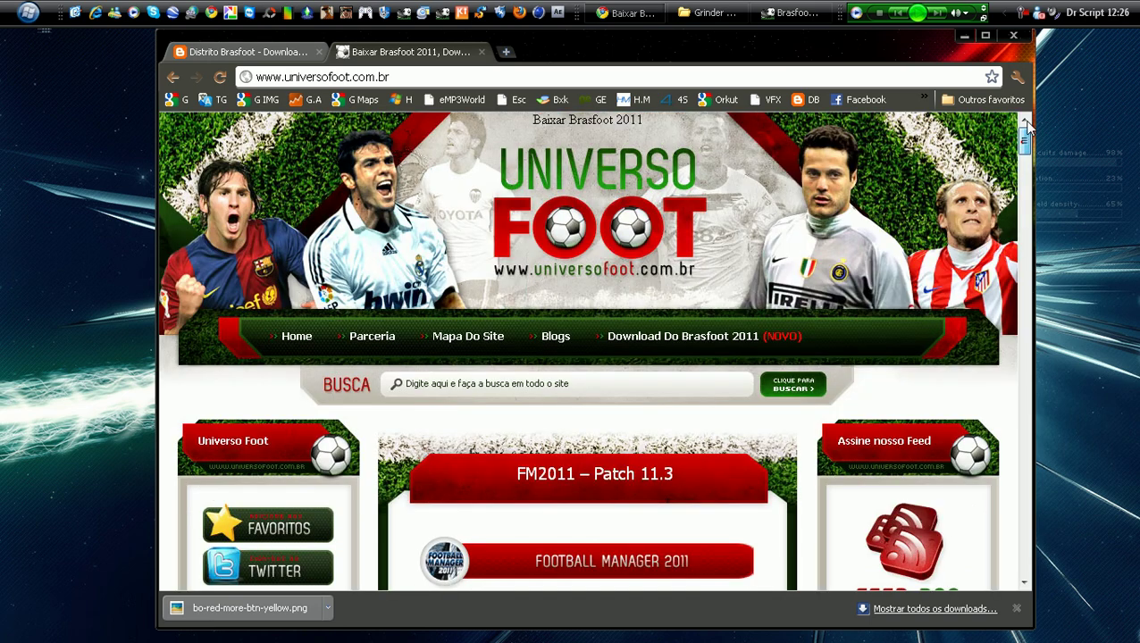
pyautogui.click(263, 52)
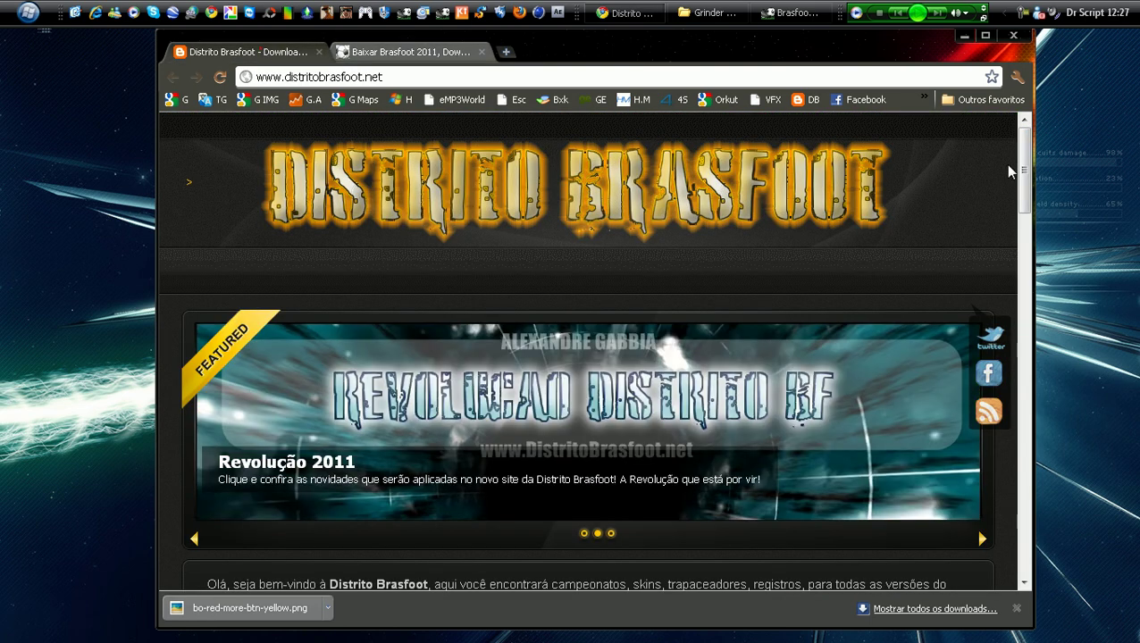
pyautogui.moveTo(1024, 170); pyautogui.dragTo(1012, 389)
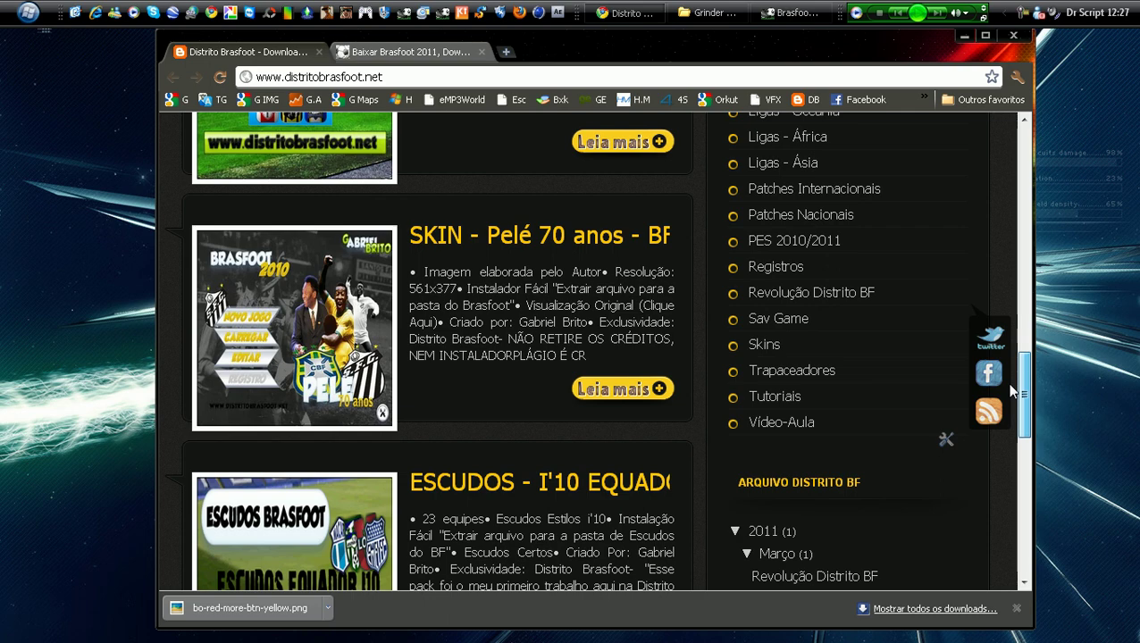
pyautogui.moveTo(1012, 388); pyautogui.dragTo(982, 42)
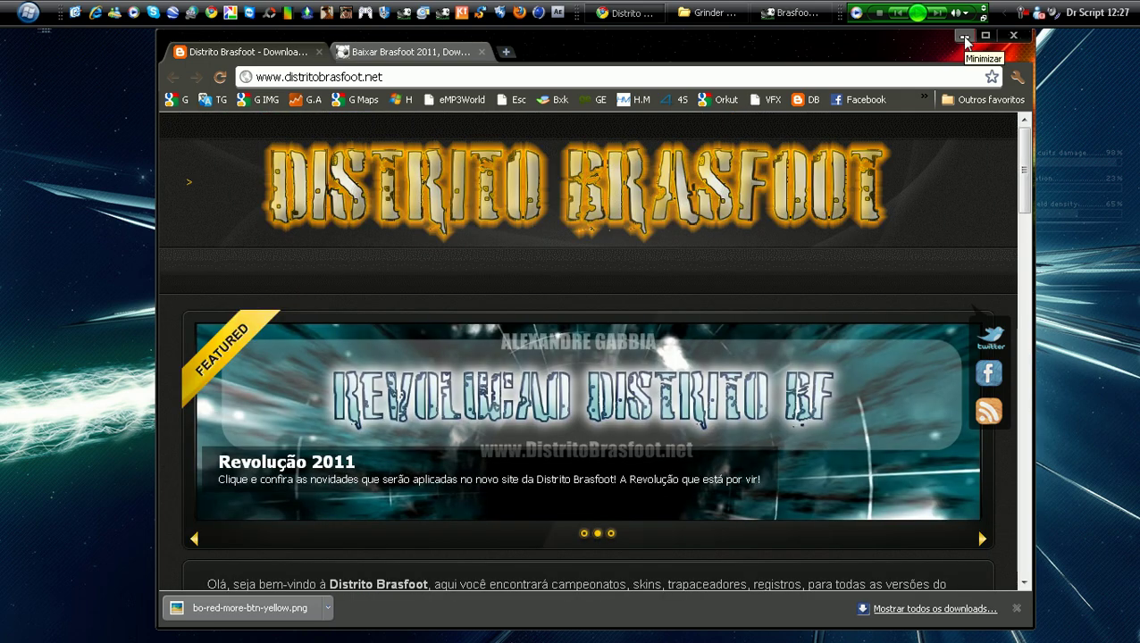
# Minimize the browser and launch the Grinder Brasfoot 2011 application from its desktop folder
pyautogui.click(964, 38)
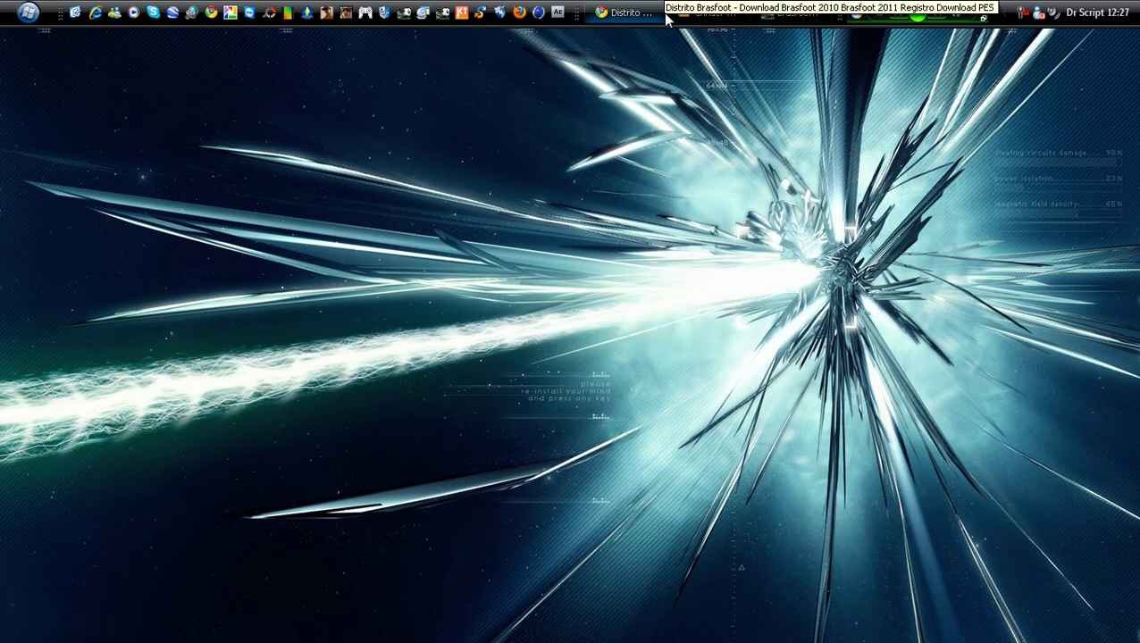
pyautogui.click(695, 13)
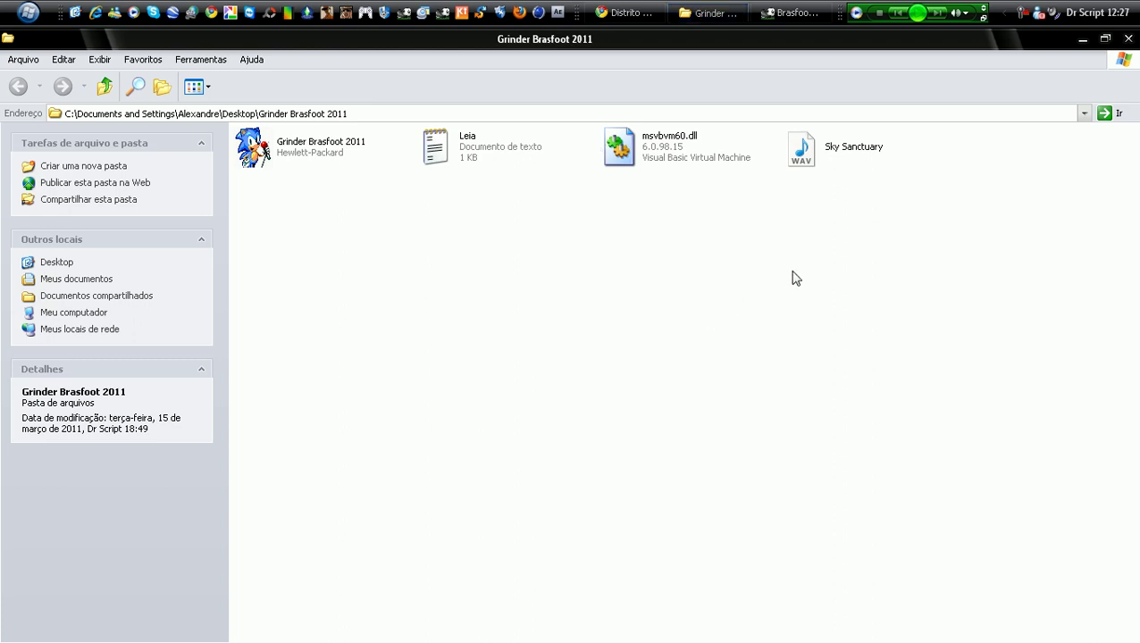
pyautogui.moveTo(882, 217); pyautogui.dragTo(508, 376)
pyautogui.moveTo(275, 213); pyautogui.dragTo(448, 295)
pyautogui.click(339, 154)
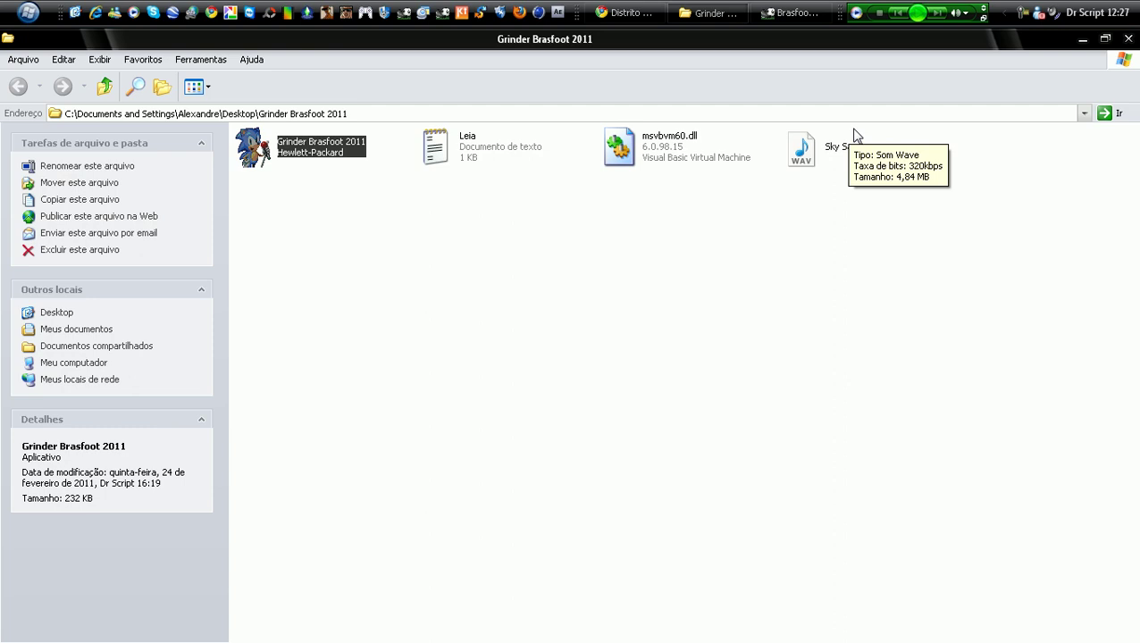
pyautogui.moveTo(866, 247); pyautogui.dragTo(379, 351)
pyautogui.click(305, 148)
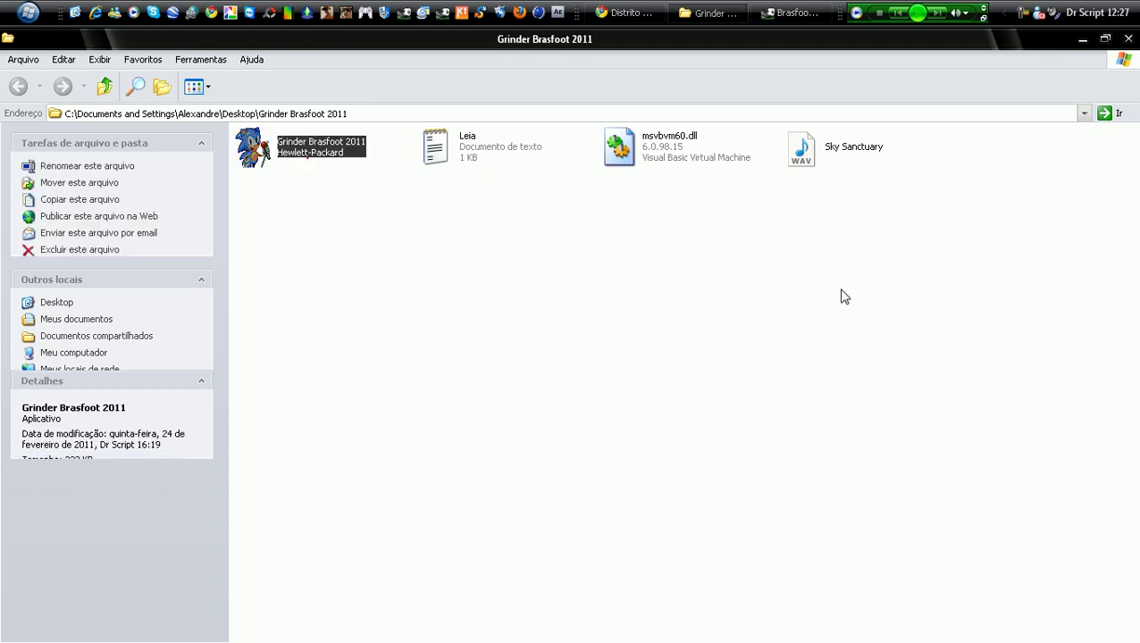
pyautogui.press('Right')
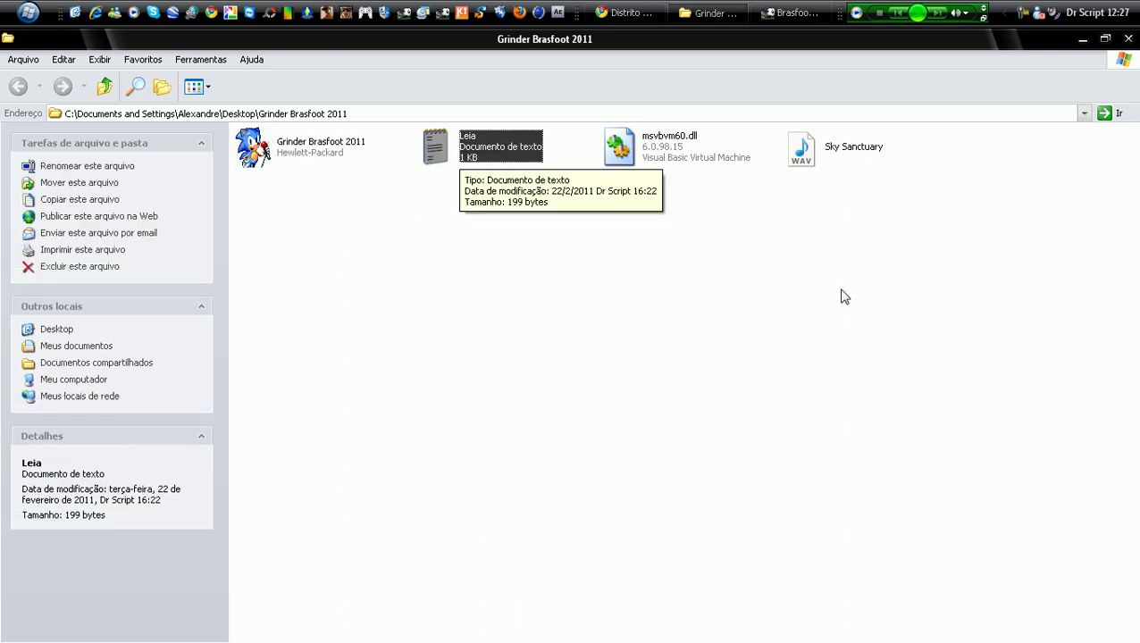
pyautogui.press('Left')
pyautogui.press('Return')
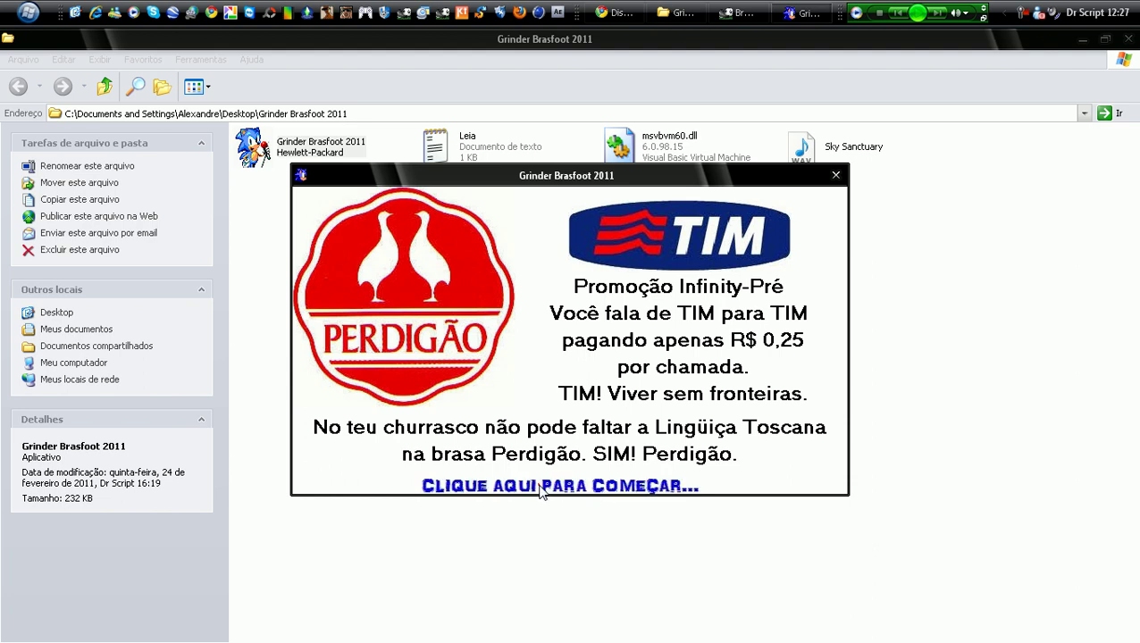
# Continue past the sponsor splash screen to the save editor and turn off music playback (Tocar música)
pyautogui.click(540, 486)
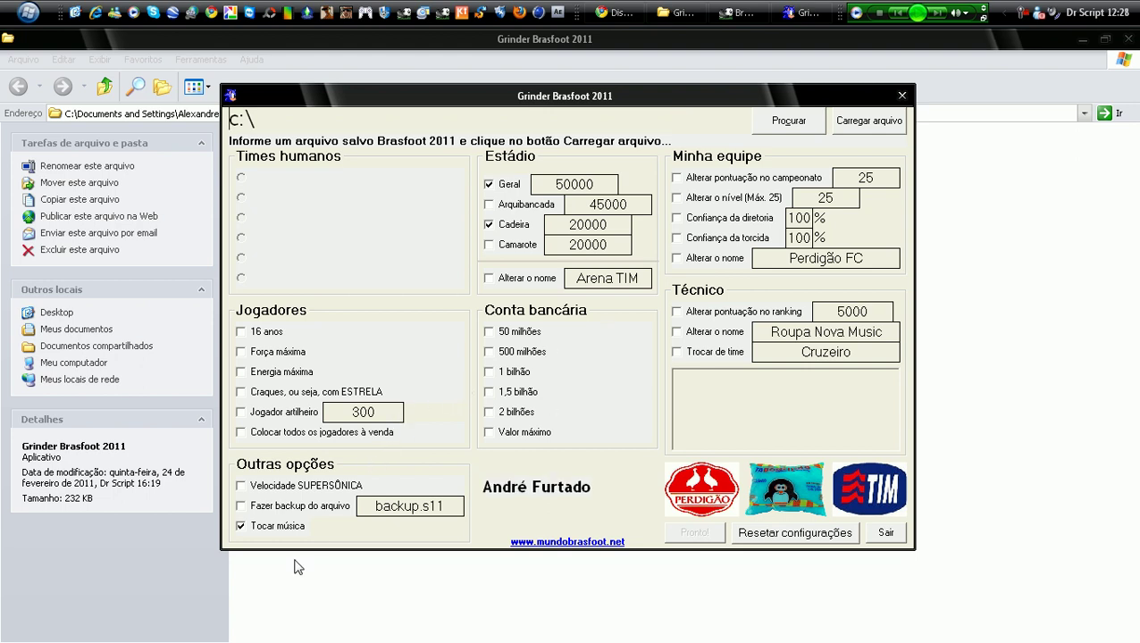
pyautogui.click(241, 527)
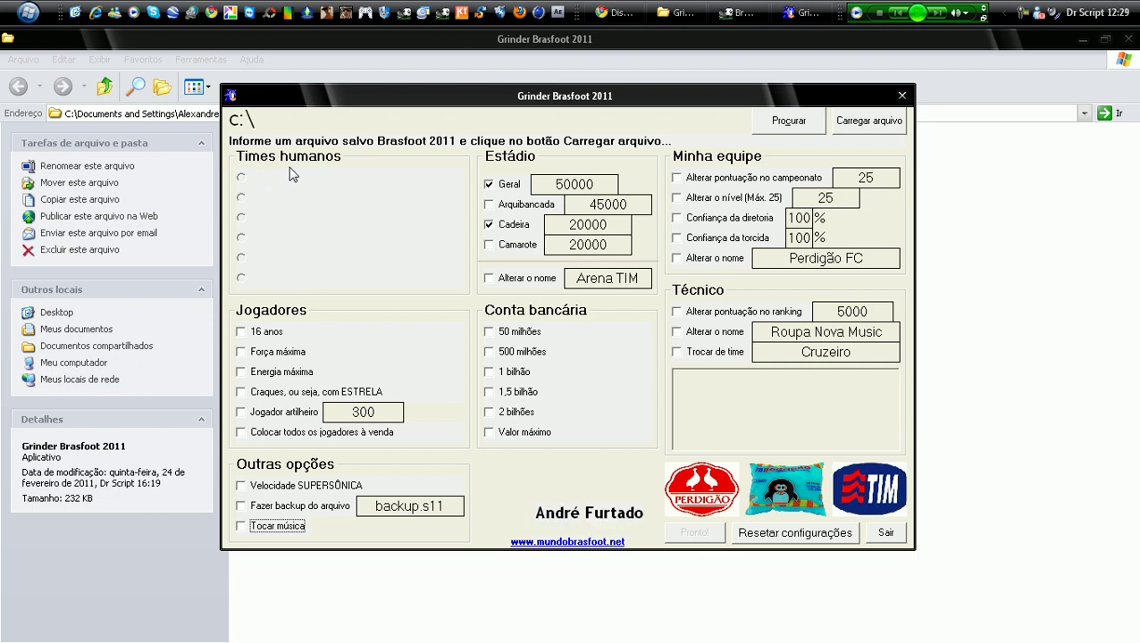
# Examine the stadium capacity options for the Geral and Arquibancada sections
pyautogui.click(502, 186)
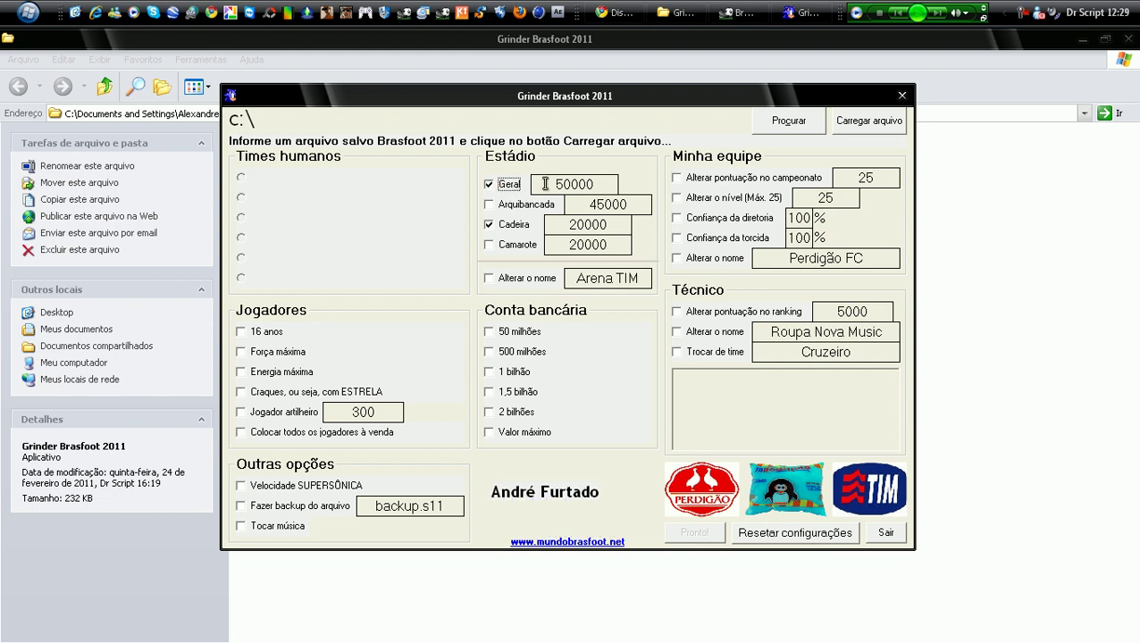
pyautogui.moveTo(536, 184); pyautogui.dragTo(566, 184)
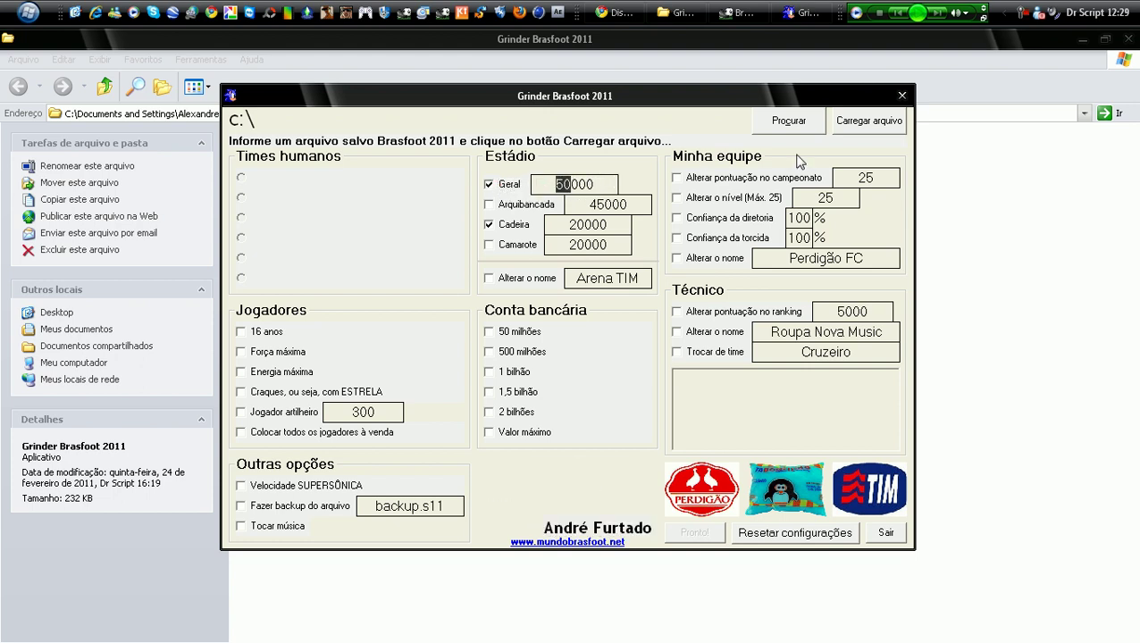
pyautogui.click(604, 204)
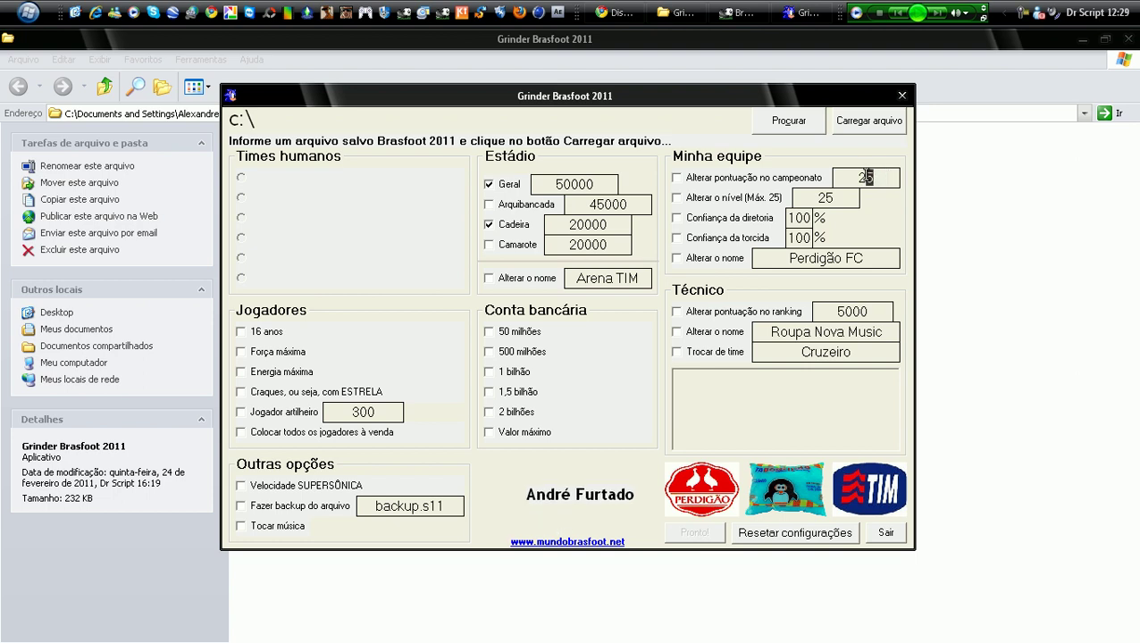
# Enable altering the team's level (Alterar o nível) with the value 25
pyautogui.doubleClick(865, 177)
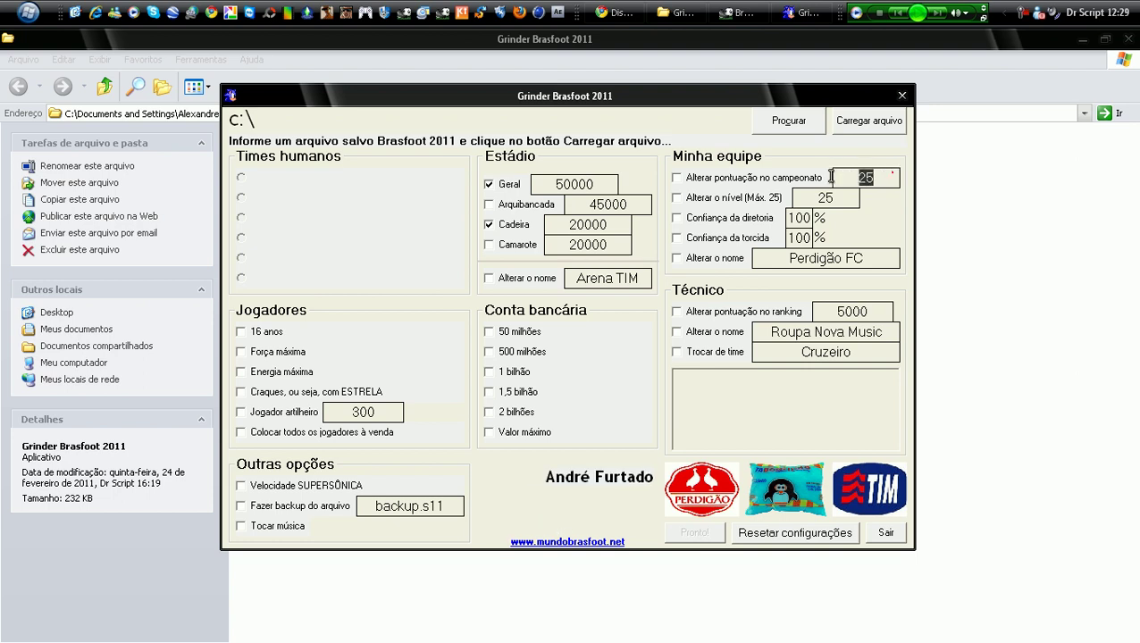
pyautogui.click(738, 198)
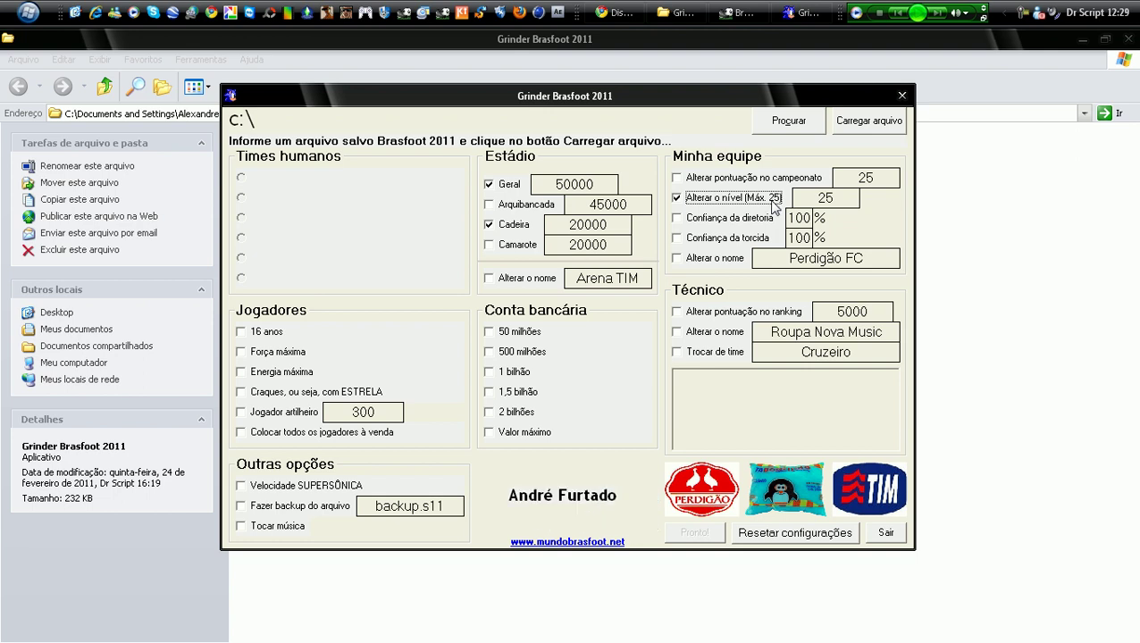
pyautogui.click(746, 220)
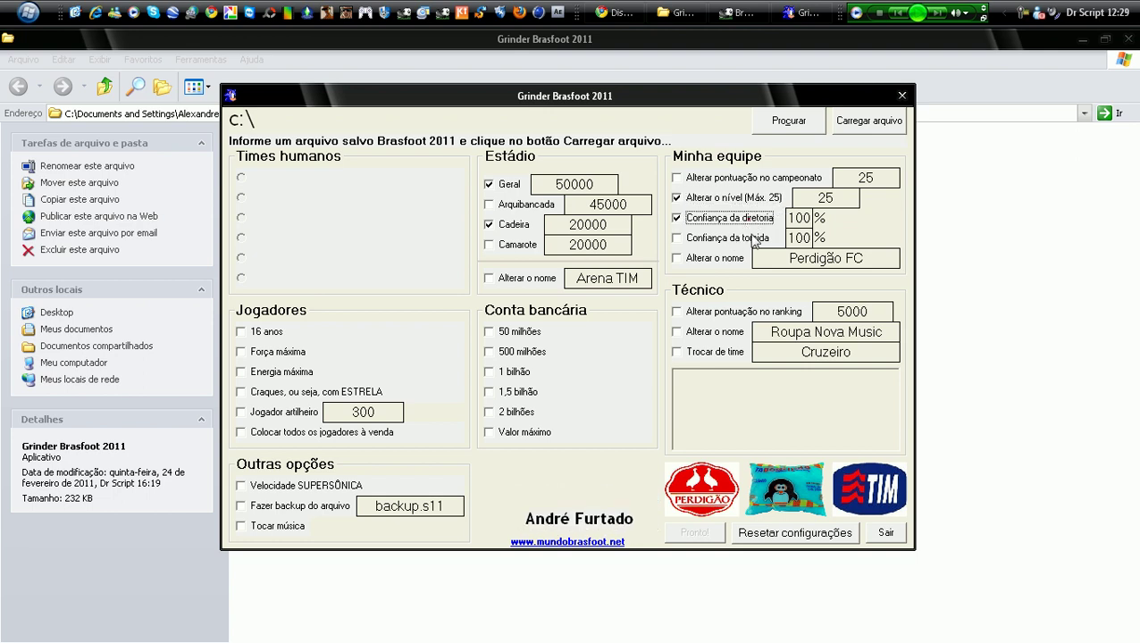
pyautogui.click(746, 239)
pyautogui.click(697, 218)
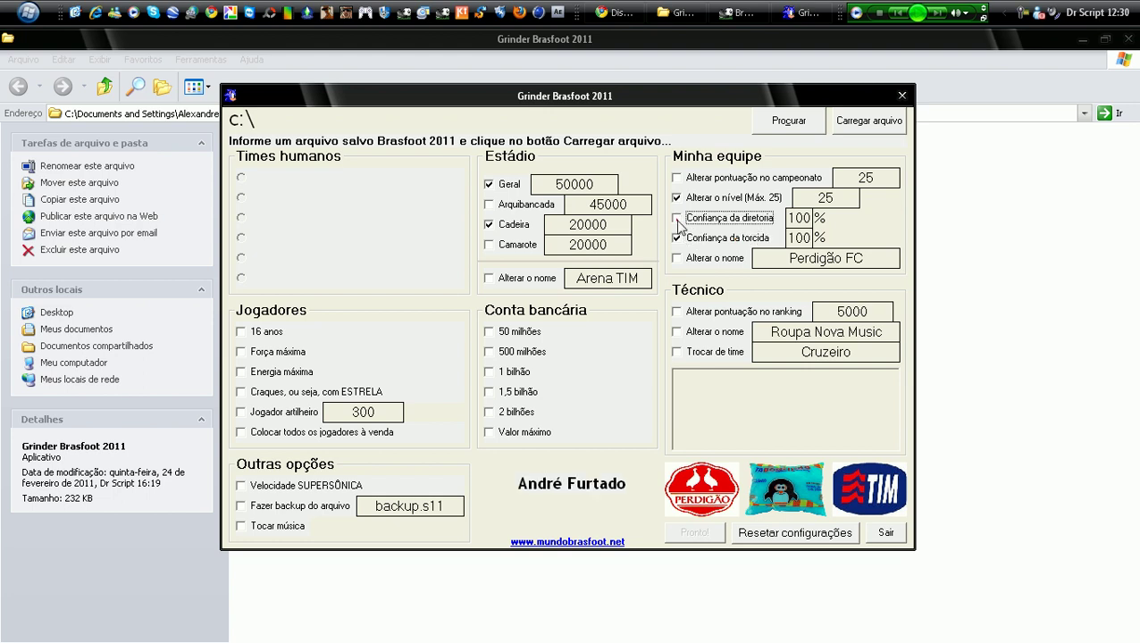
pyautogui.click(696, 238)
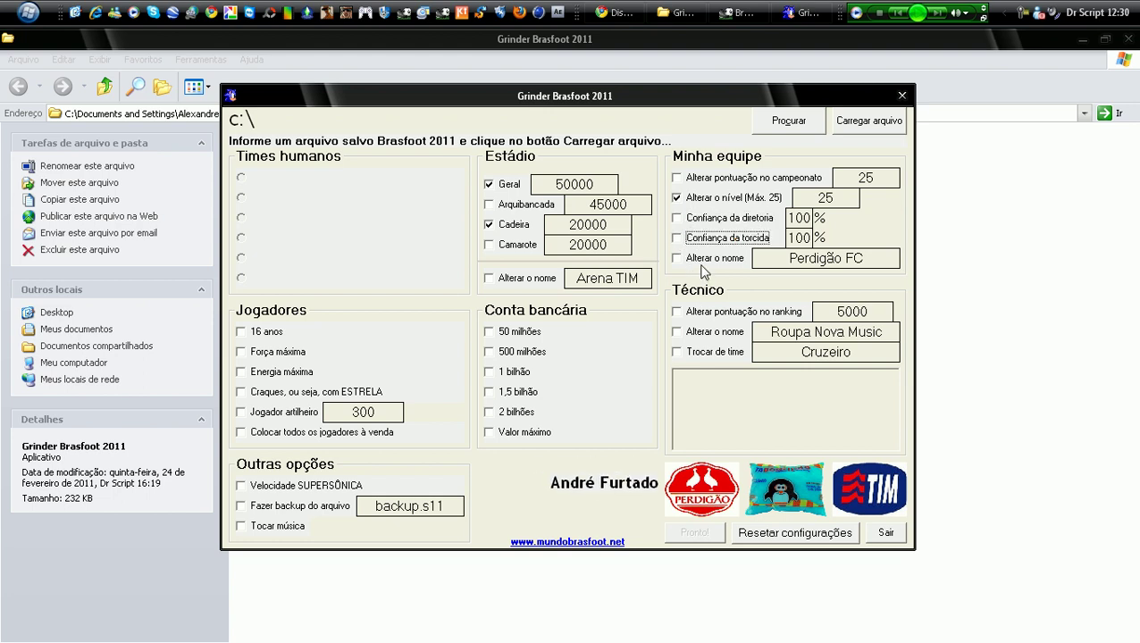
# Enable altering the team's name, with Perdigão FC as the new name
pyautogui.click(706, 259)
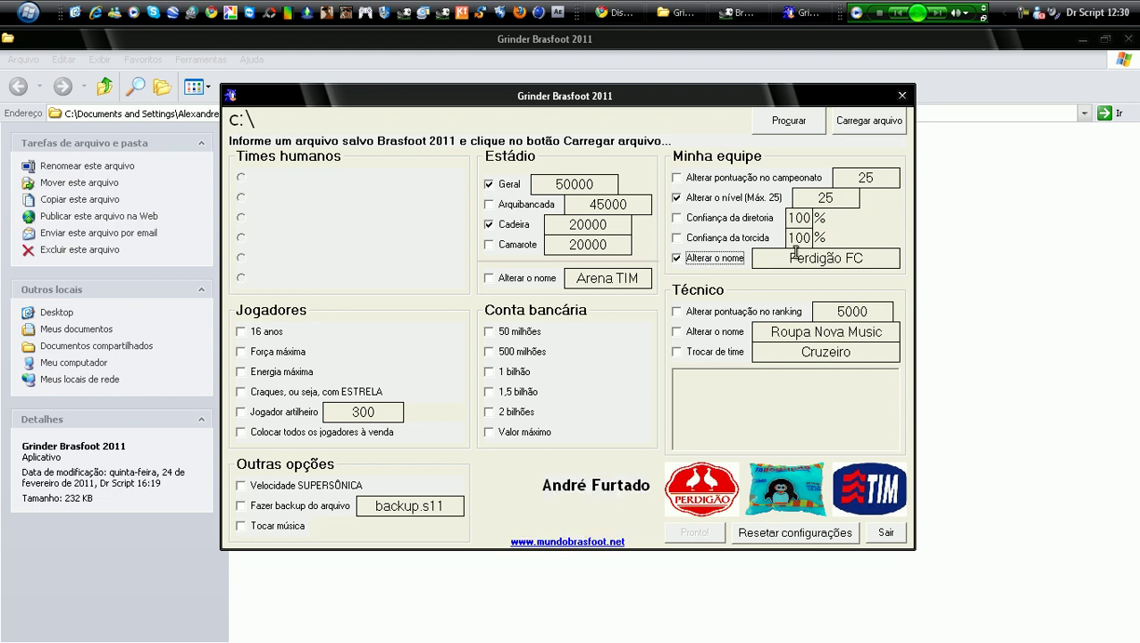
pyautogui.moveTo(766, 261); pyautogui.dragTo(879, 250)
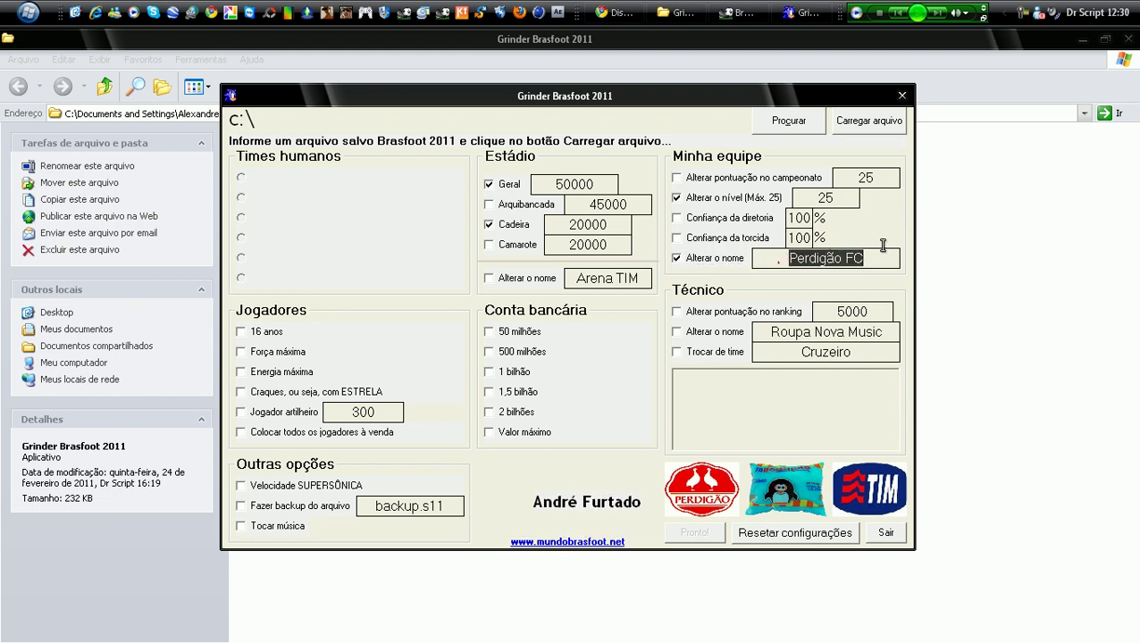
# Enable the top-scorer player option (Jogador artilheiro) with the value 300
pyautogui.click(366, 327)
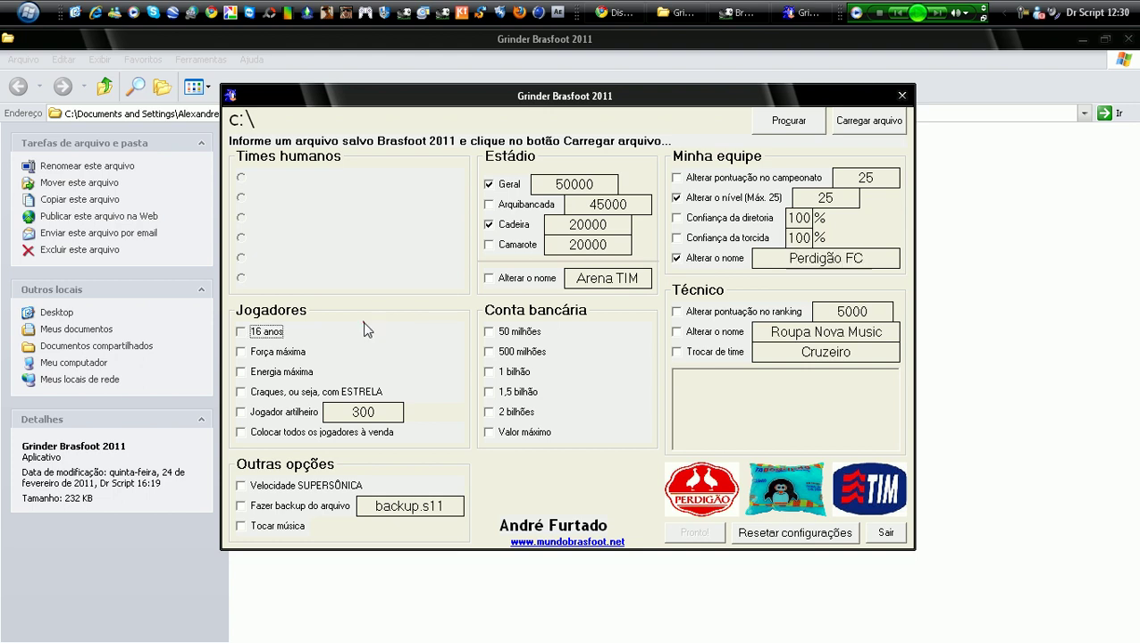
pyautogui.click(279, 332)
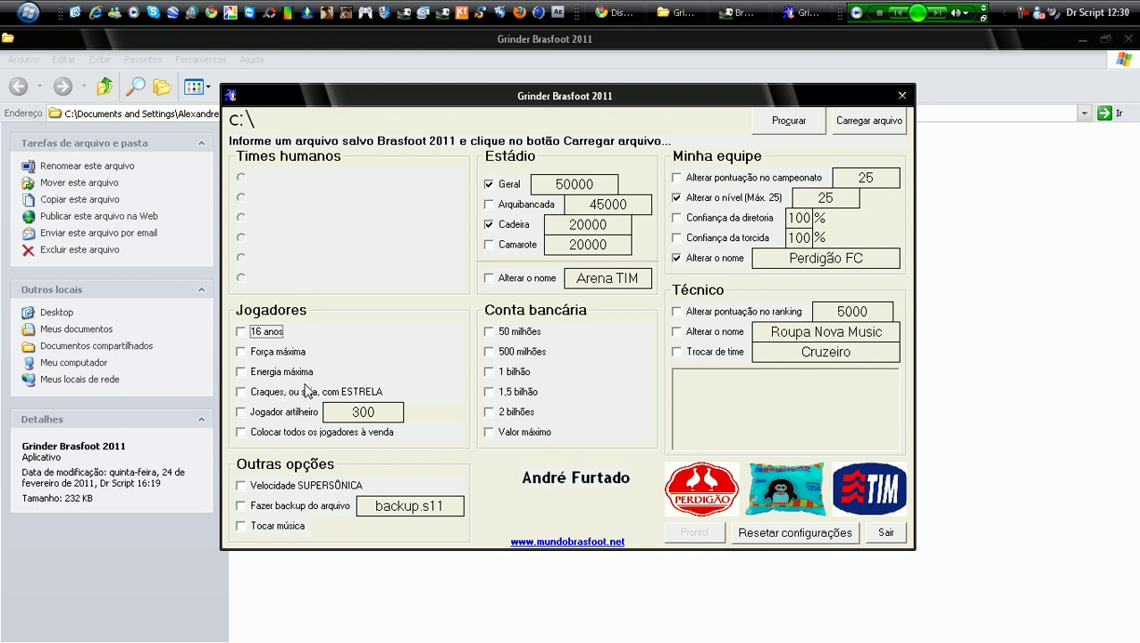
pyautogui.click(263, 415)
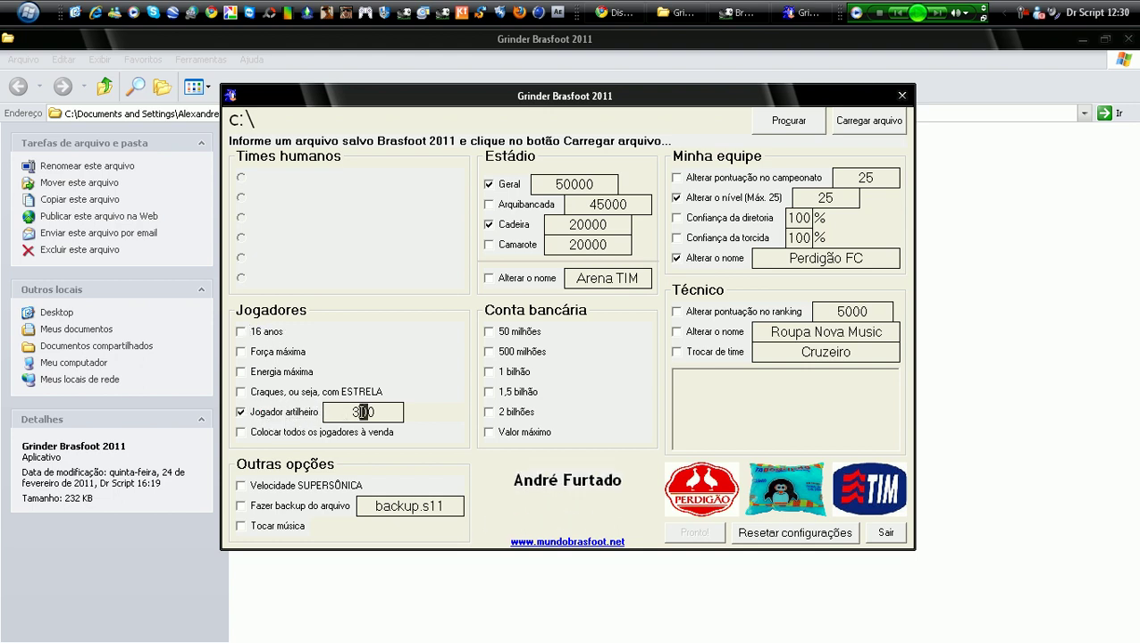
pyautogui.moveTo(381, 412); pyautogui.dragTo(348, 412)
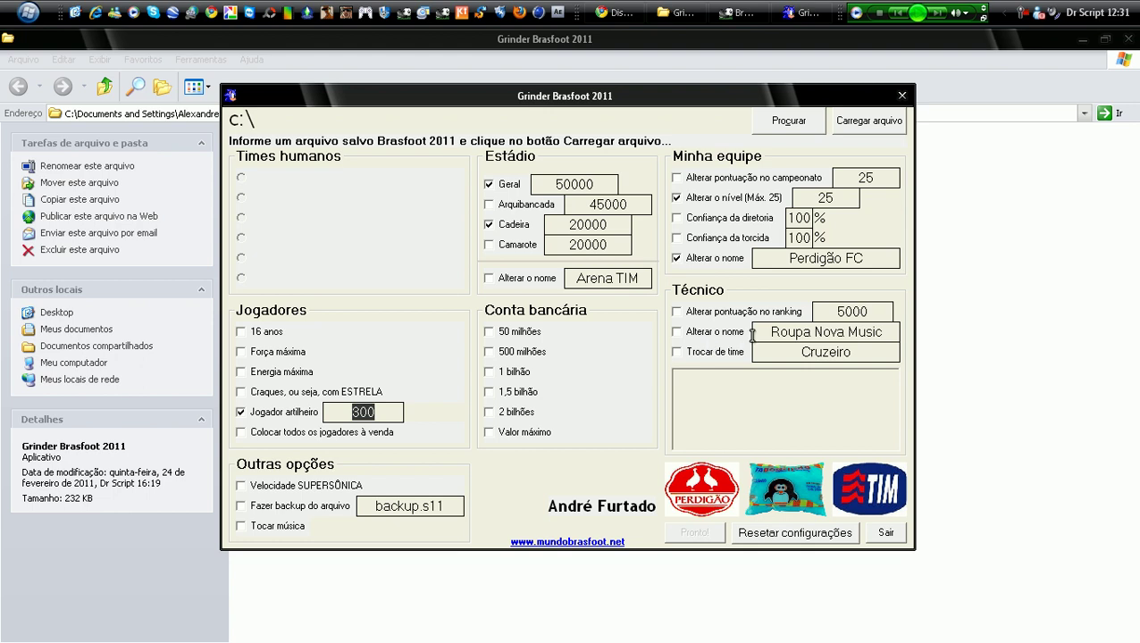
pyautogui.moveTo(759, 332); pyautogui.dragTo(912, 329)
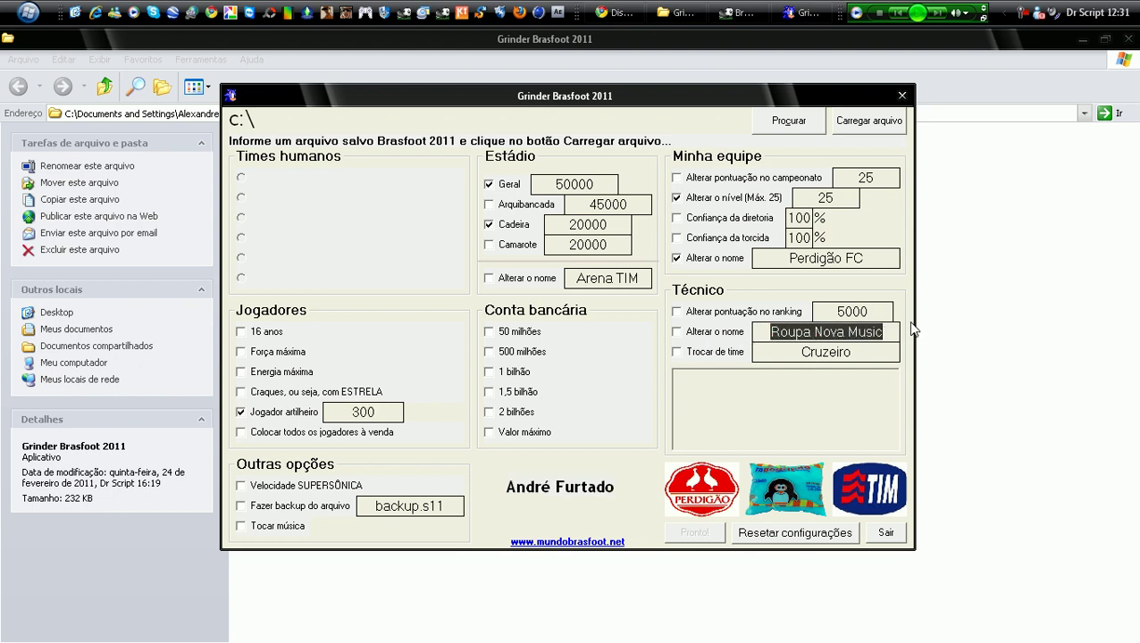
pyautogui.click(718, 354)
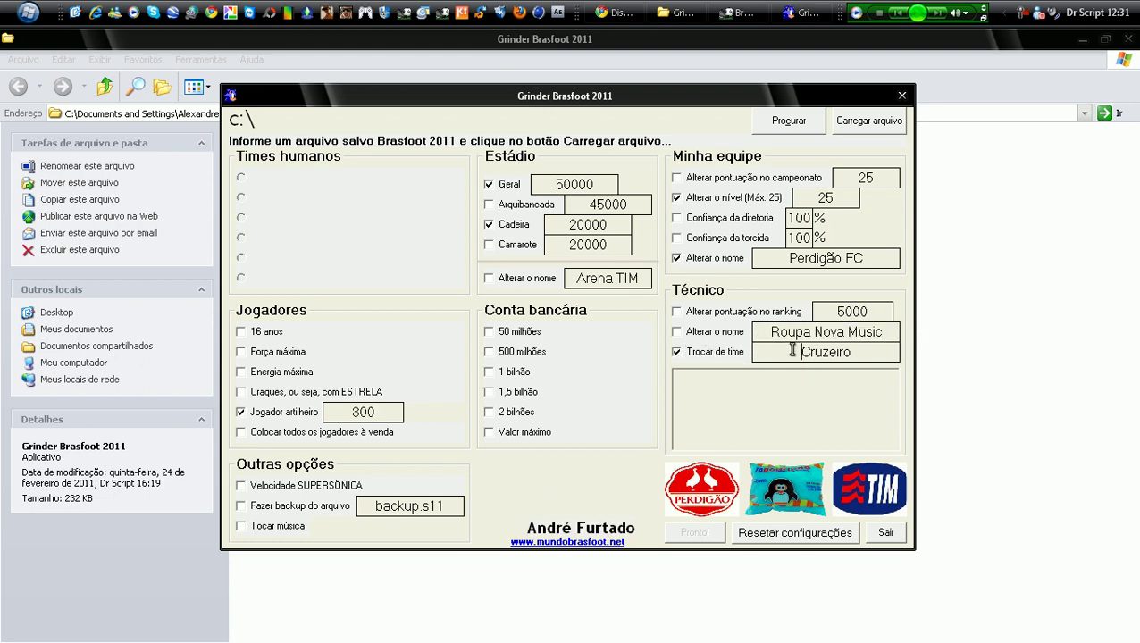
pyautogui.click(724, 359)
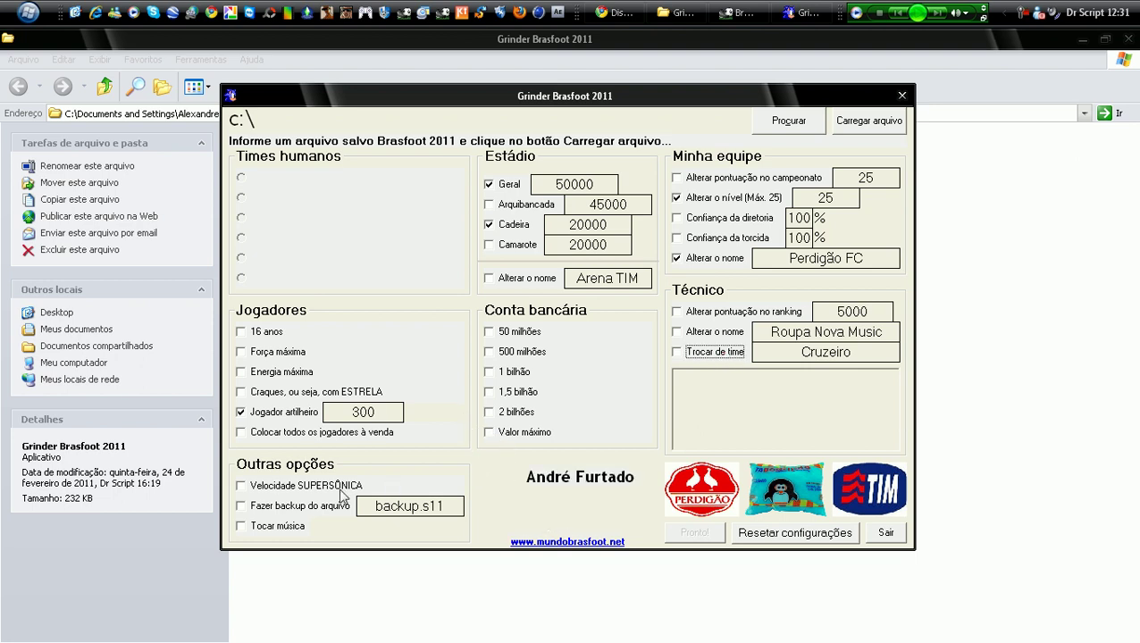
# Leave supersonic speed disabled and enable backing up the save file as backup.s11
pyautogui.click(306, 486)
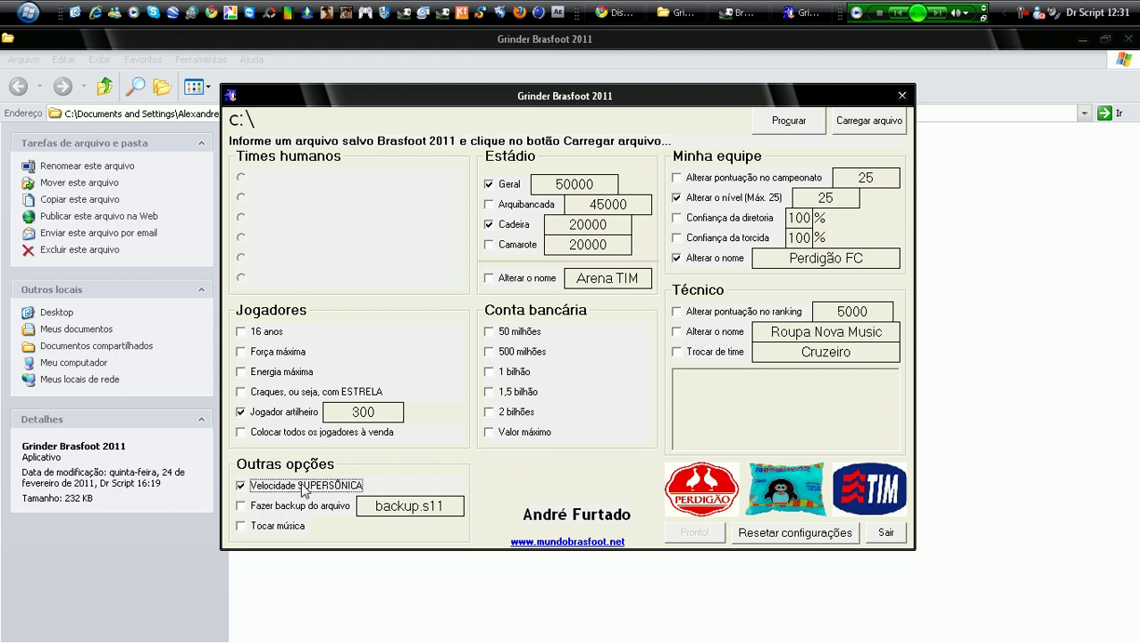
pyautogui.click(301, 507)
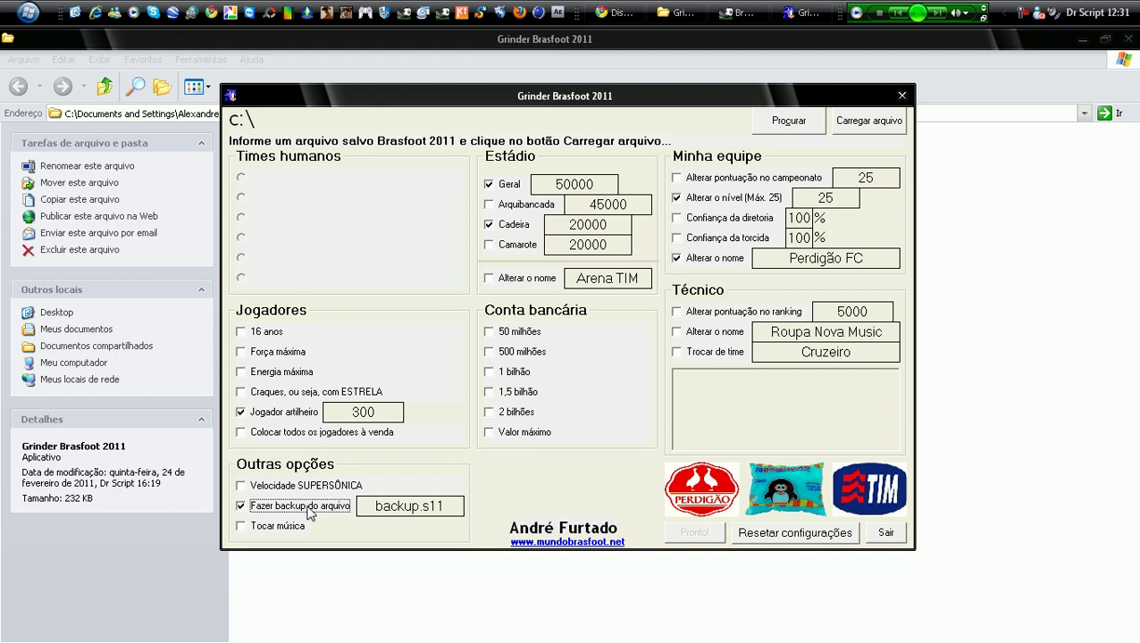
pyautogui.moveTo(366, 505); pyautogui.dragTo(423, 506)
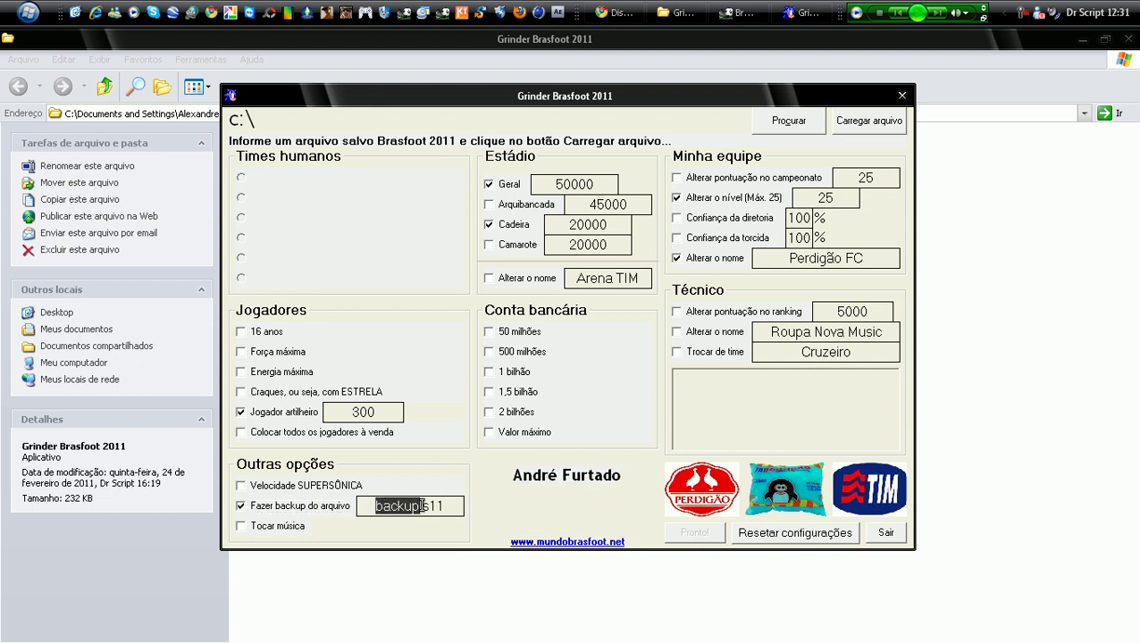
pyautogui.click(424, 506)
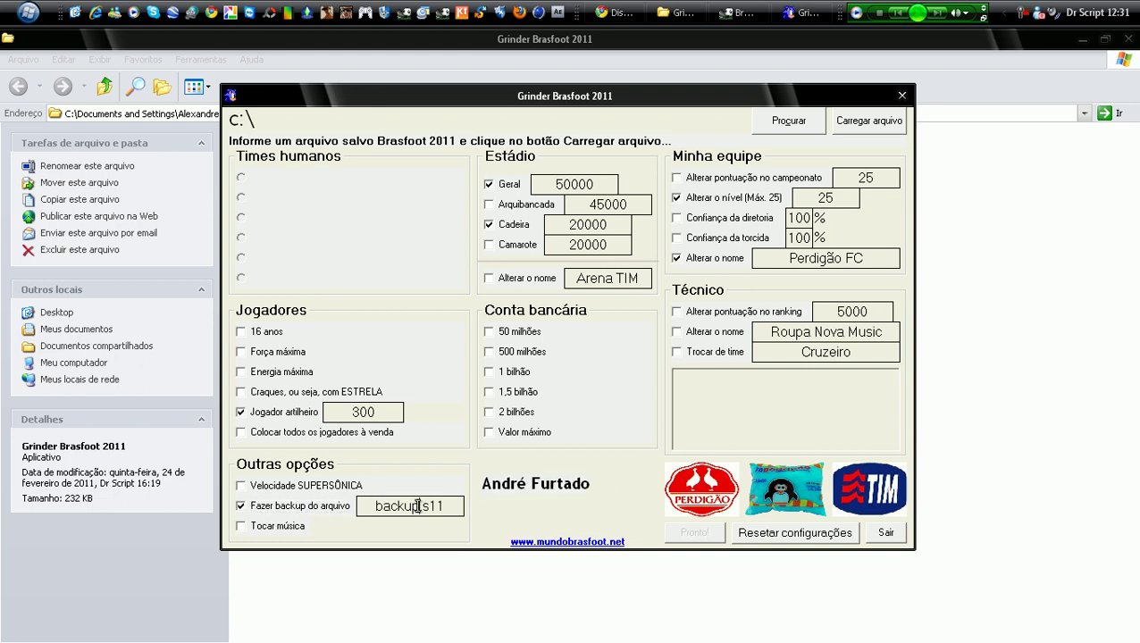
pyautogui.moveTo(421, 505); pyautogui.dragTo(461, 504)
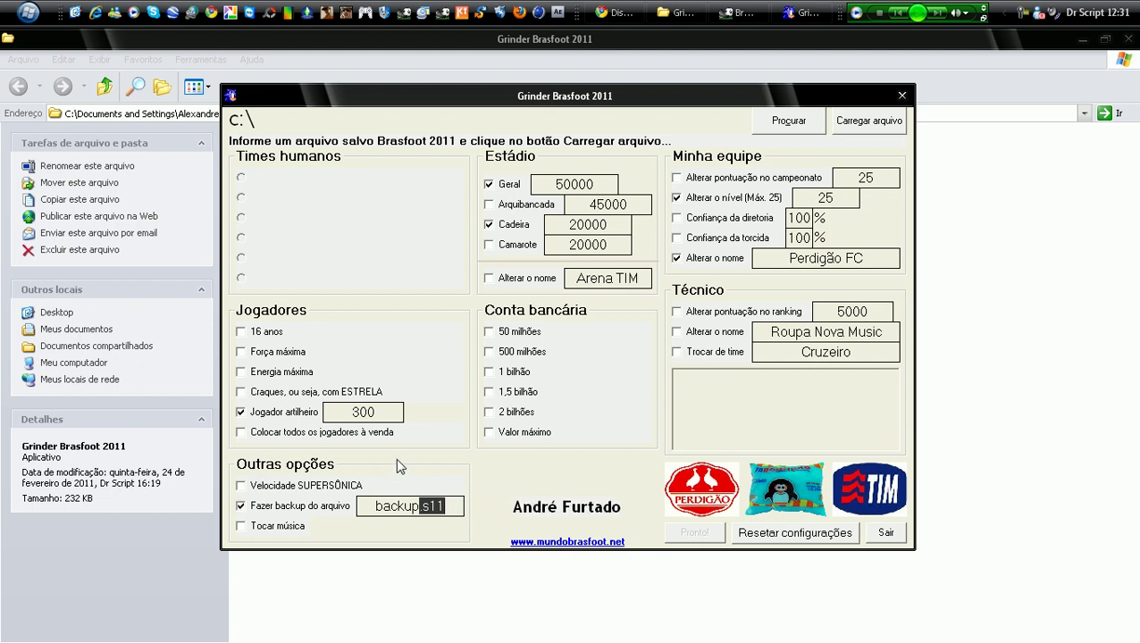
pyautogui.click(455, 508)
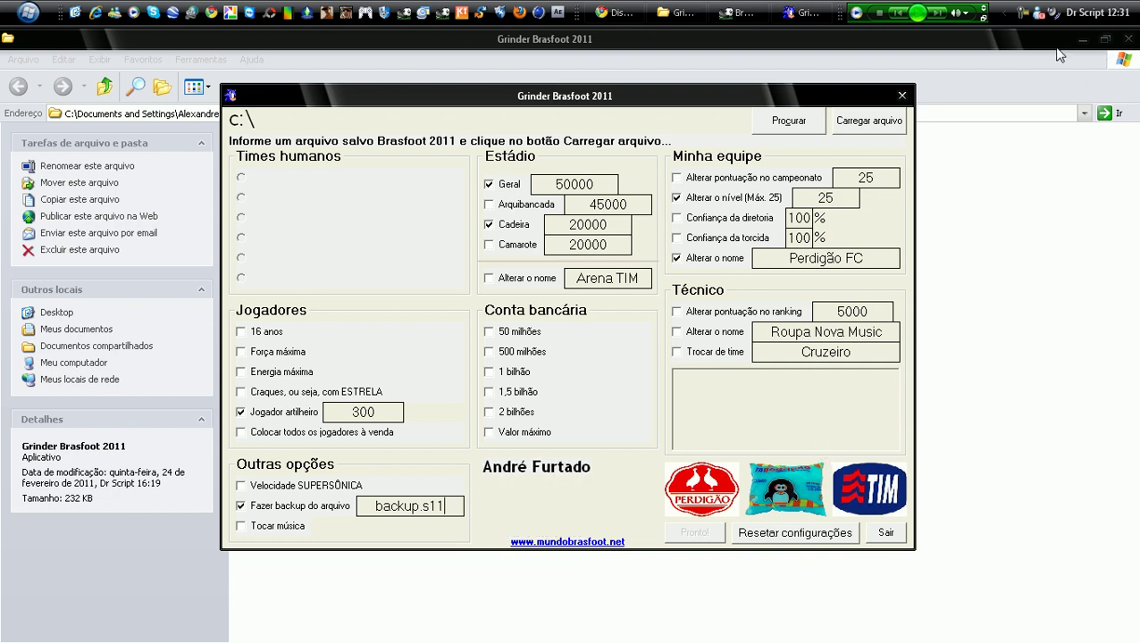
# Browse for a saved game in the C:\Brasfoot2011\sav folder
pyautogui.click(788, 122)
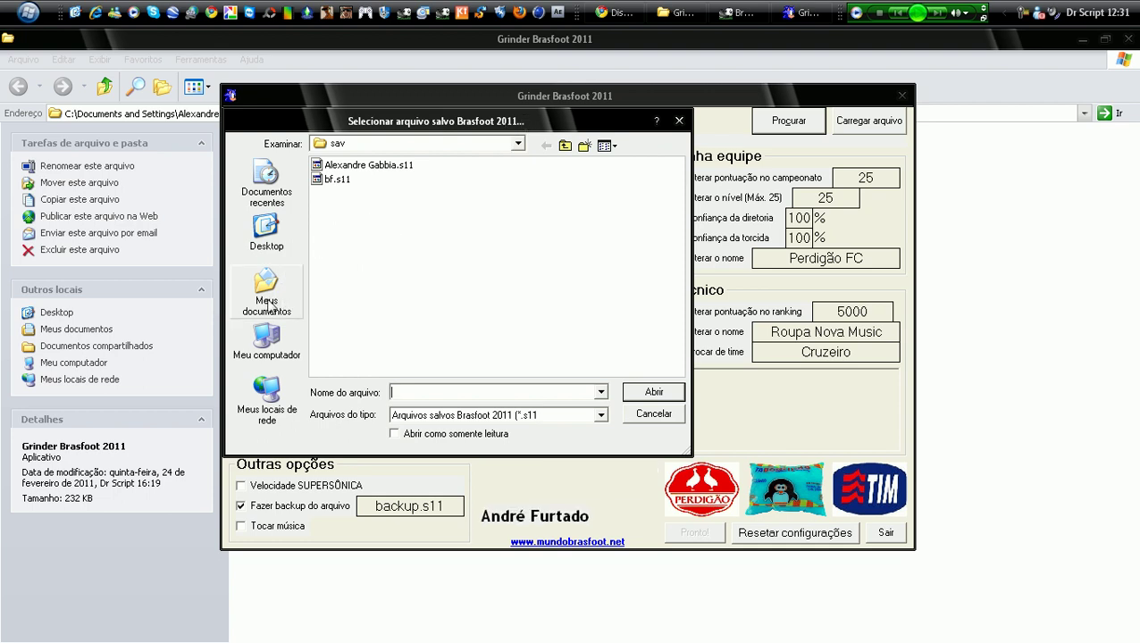
pyautogui.click(279, 338)
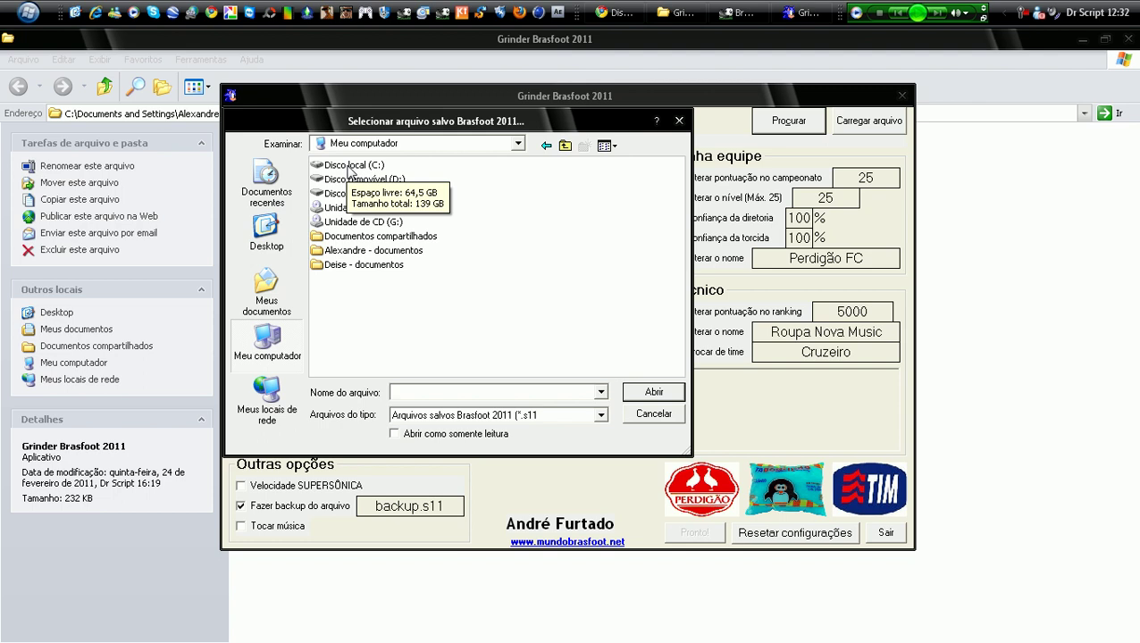
pyautogui.doubleClick(350, 166)
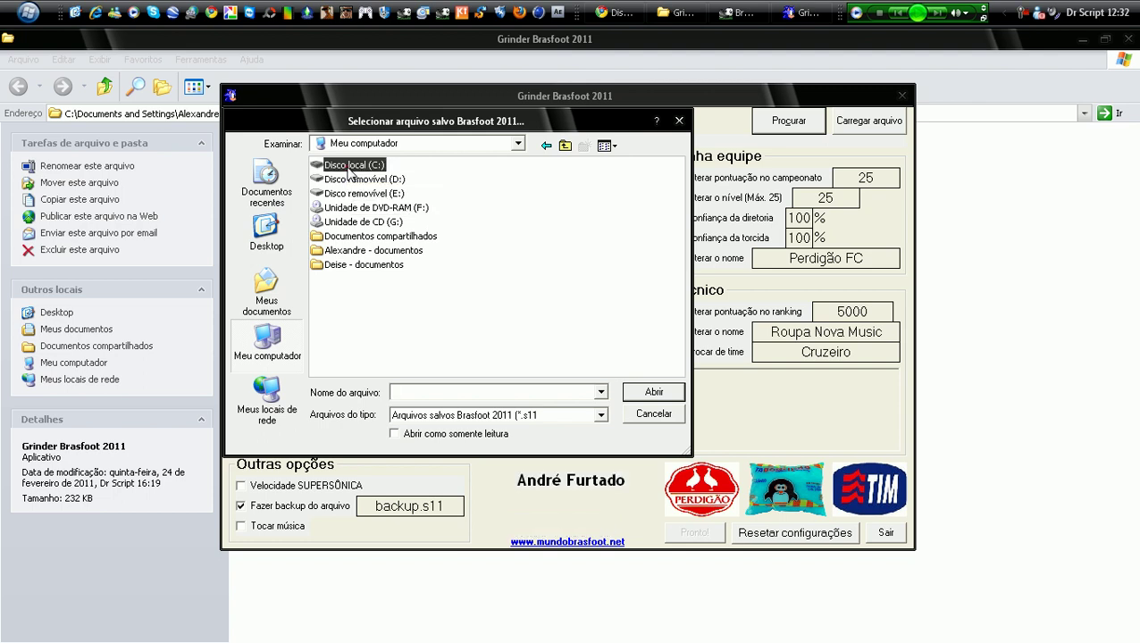
pyautogui.press('Down')
pyautogui.press('Down')
pyautogui.press('Down')
pyautogui.press('Down')
pyautogui.press('Down')
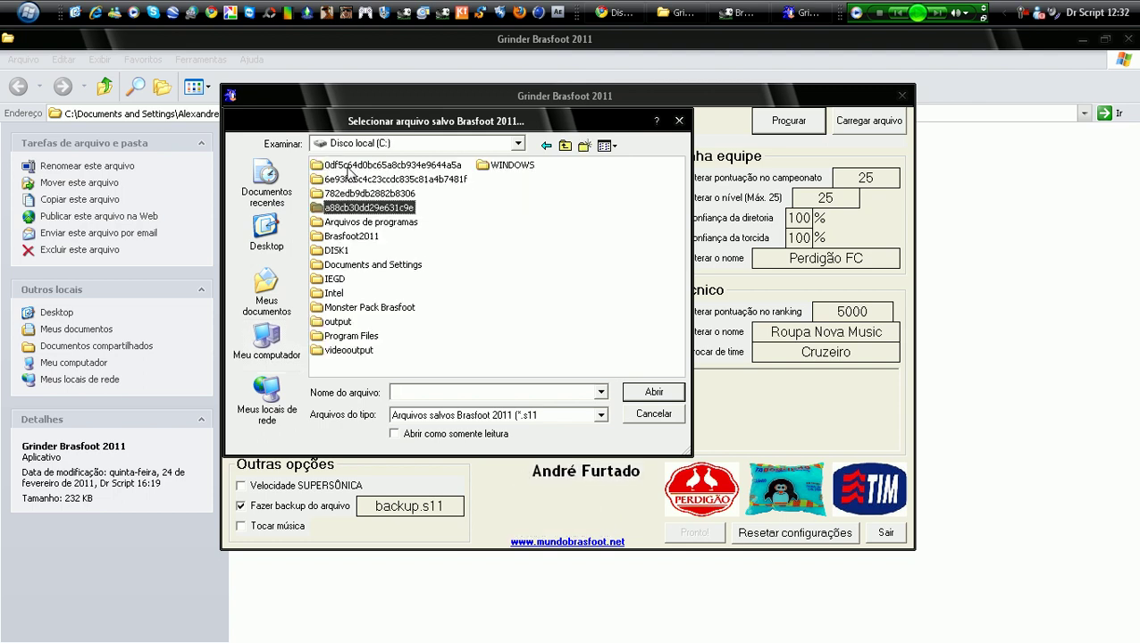
pyautogui.press('Down')
pyautogui.press('Down')
pyautogui.press('Up')
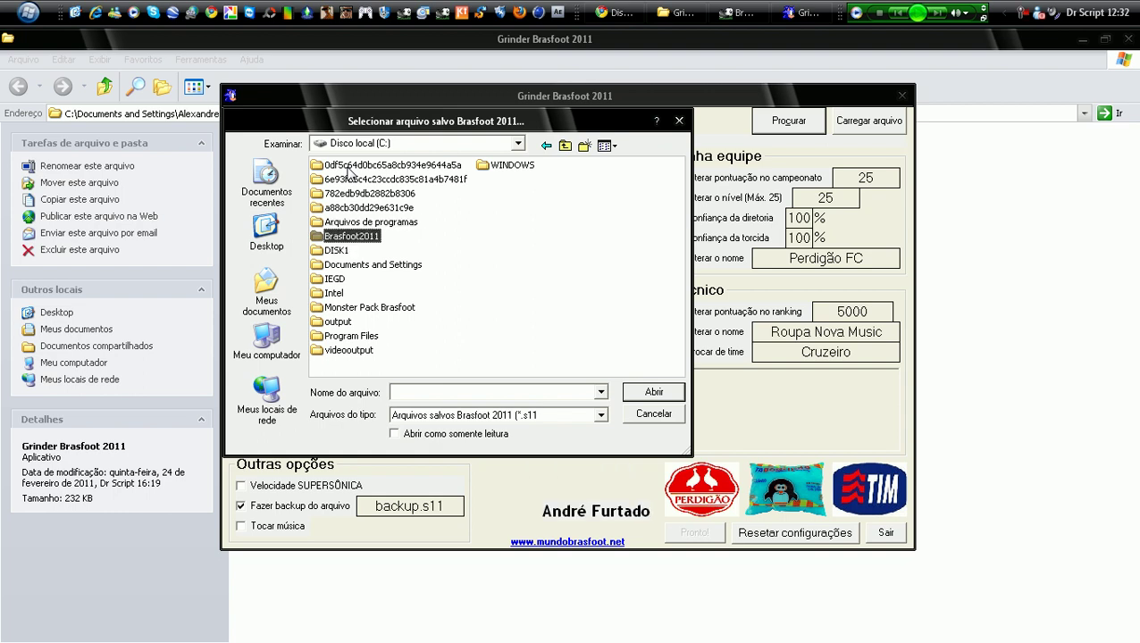
pyautogui.press('Return')
pyautogui.press('Down')
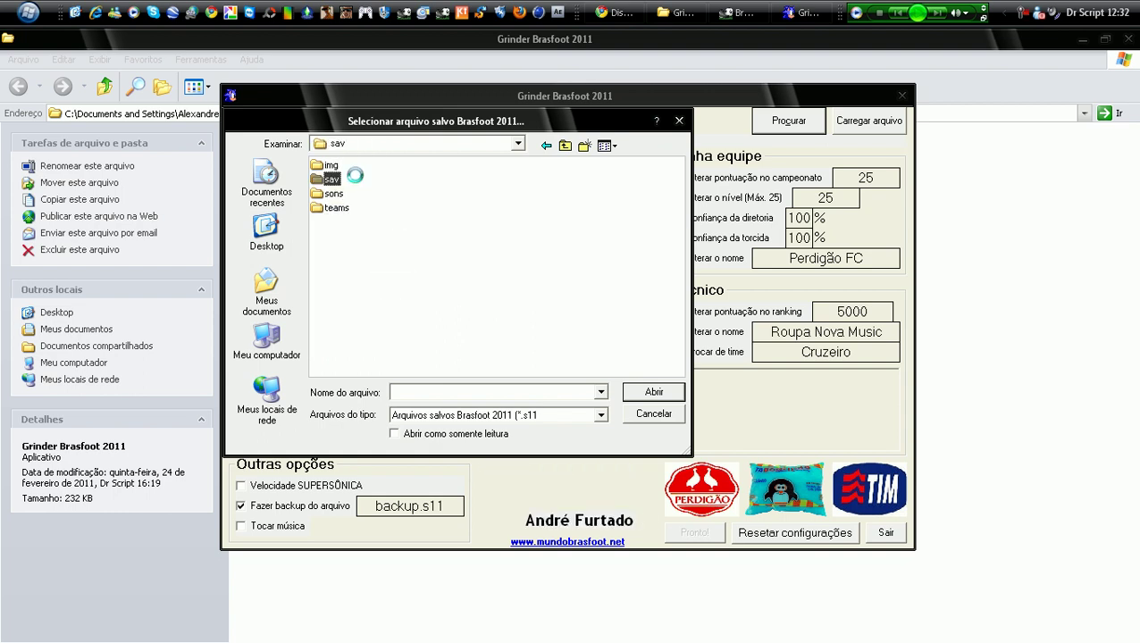
pyautogui.press('Return')
# Load the .s11 save file named after the coach and select Tenerife as the human team
pyautogui.click(350, 176)
pyautogui.press('Up')
pyautogui.press('Down')
pyautogui.press('Up')
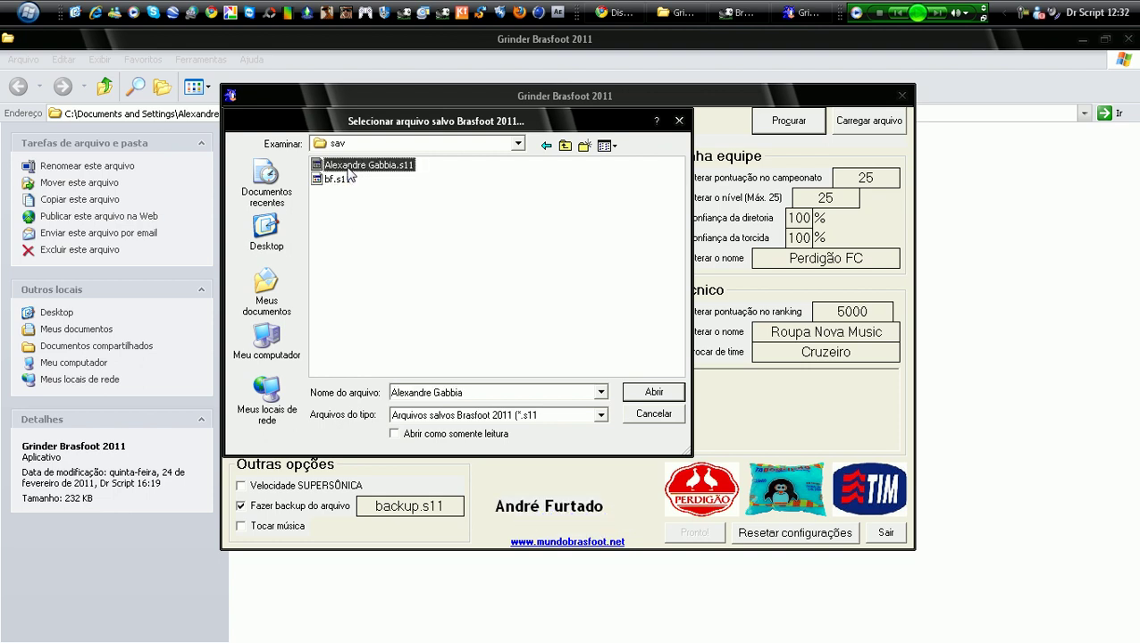
pyautogui.press('Down')
pyautogui.press('Up')
pyautogui.press('Down')
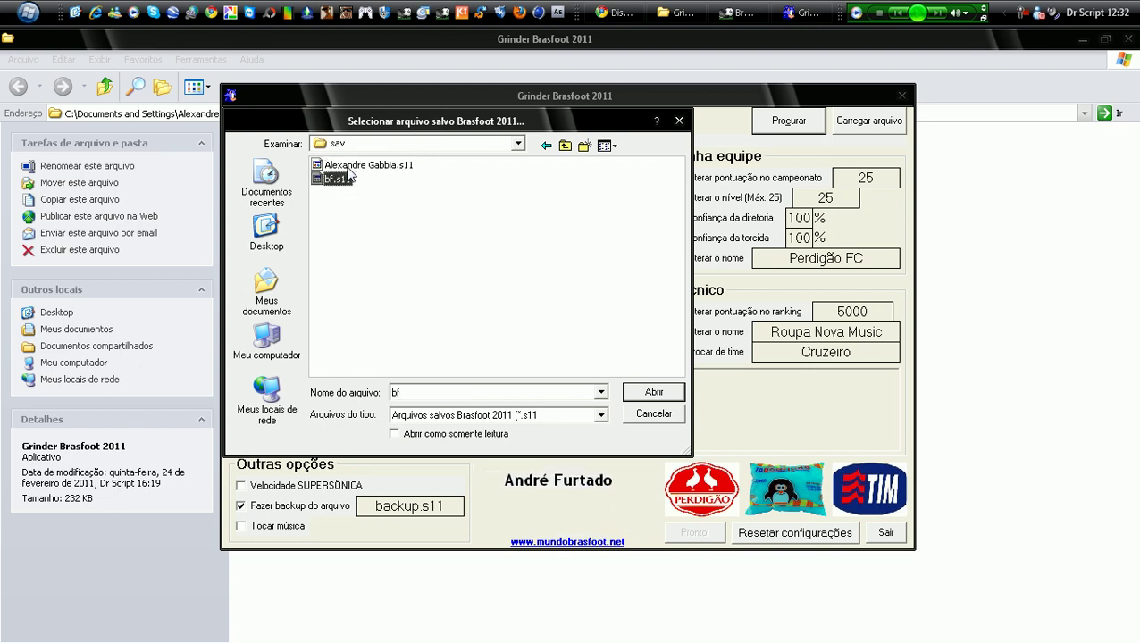
pyautogui.press('Up')
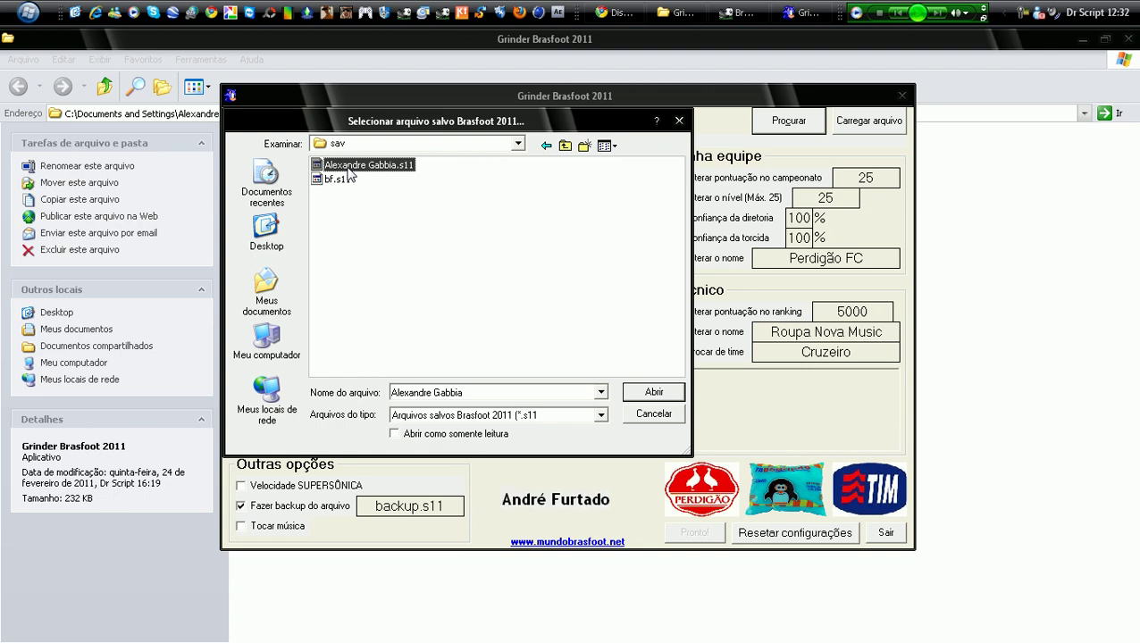
pyautogui.doubleClick(349, 168)
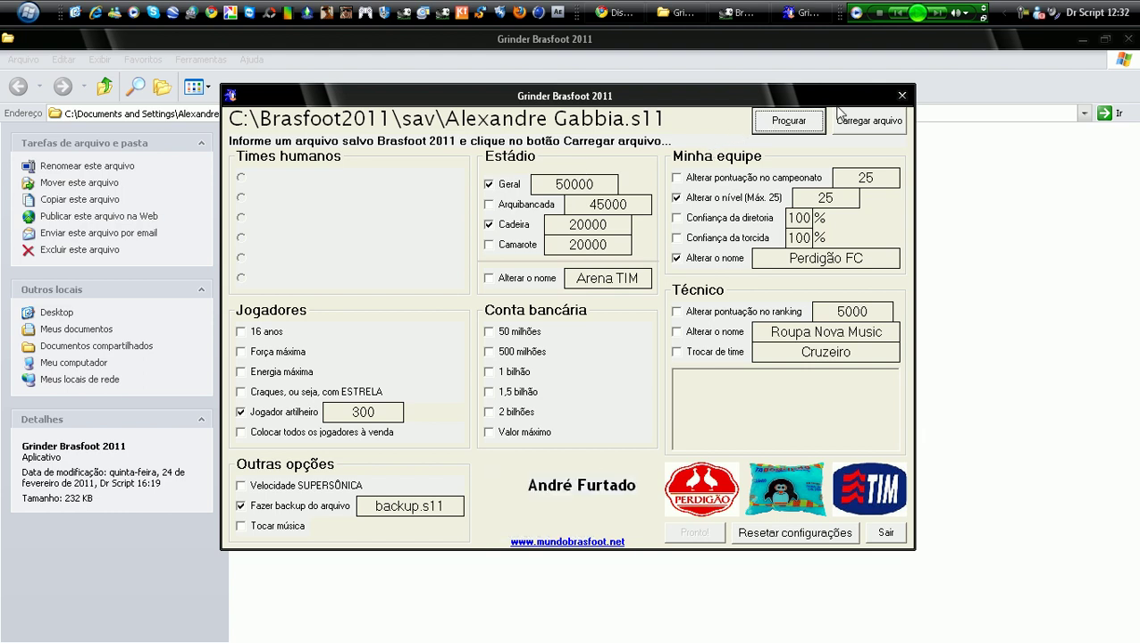
pyautogui.click(880, 125)
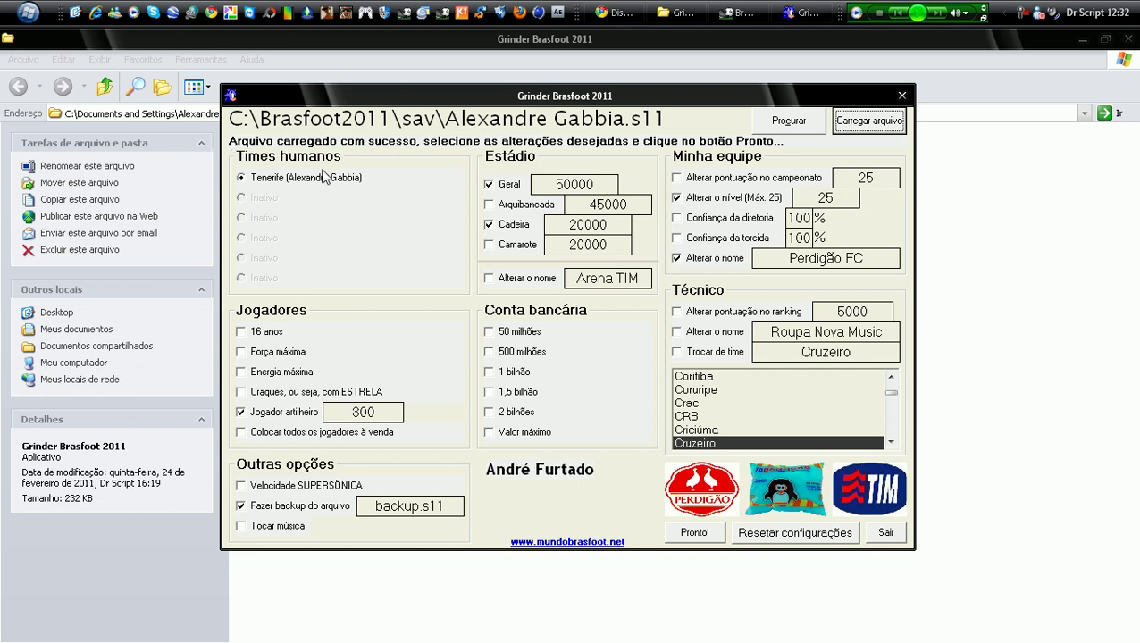
pyautogui.click(319, 181)
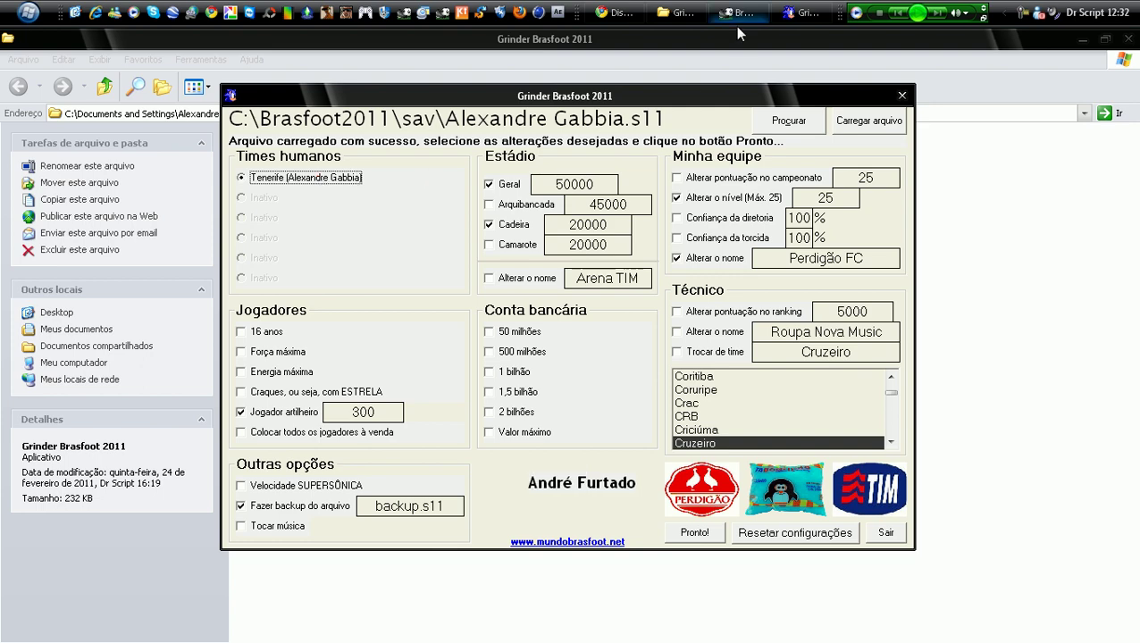
# Switch to Brasfoot and examine the strength and details of several players in Tenerife's squad
pyautogui.click(725, 14)
pyautogui.click(358, 214)
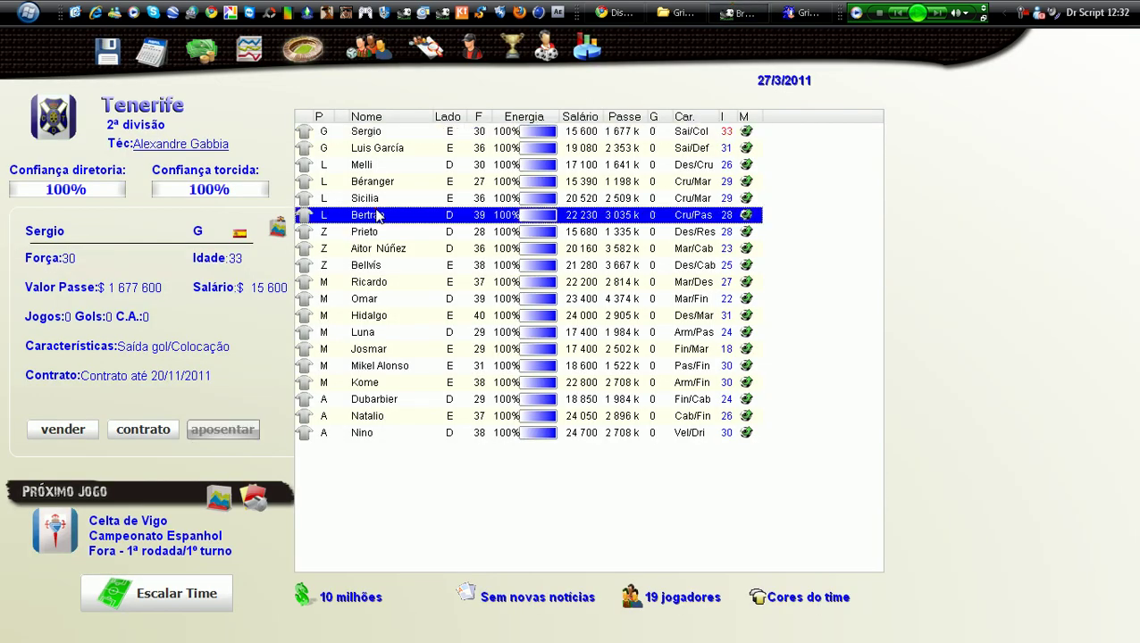
pyautogui.click(399, 366)
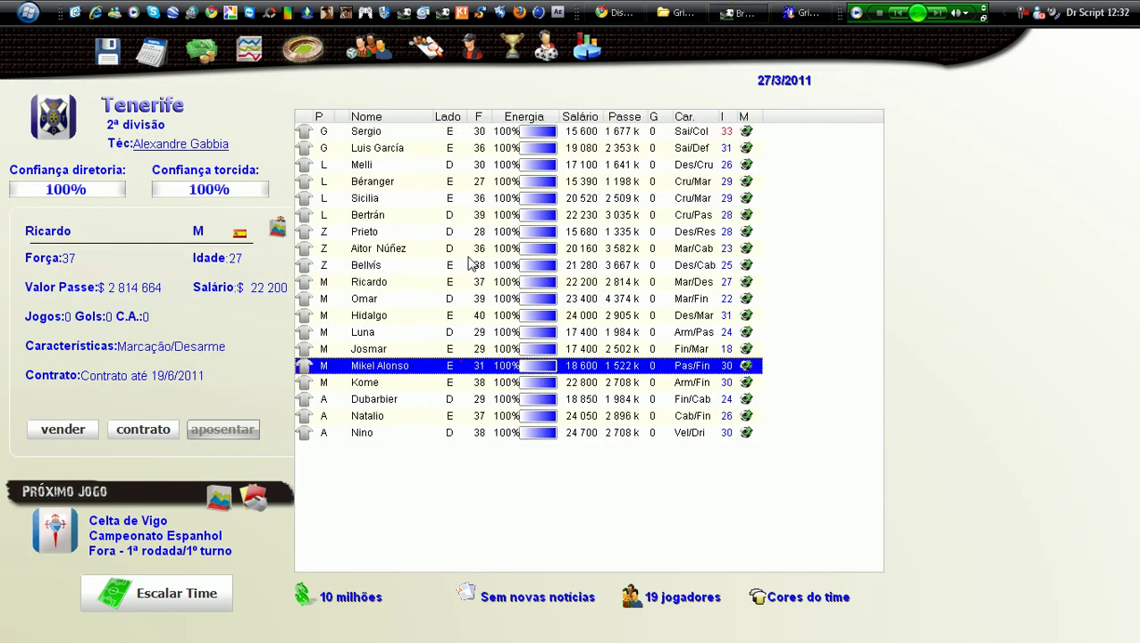
pyautogui.click(486, 132)
pyautogui.click(483, 197)
pyautogui.click(481, 265)
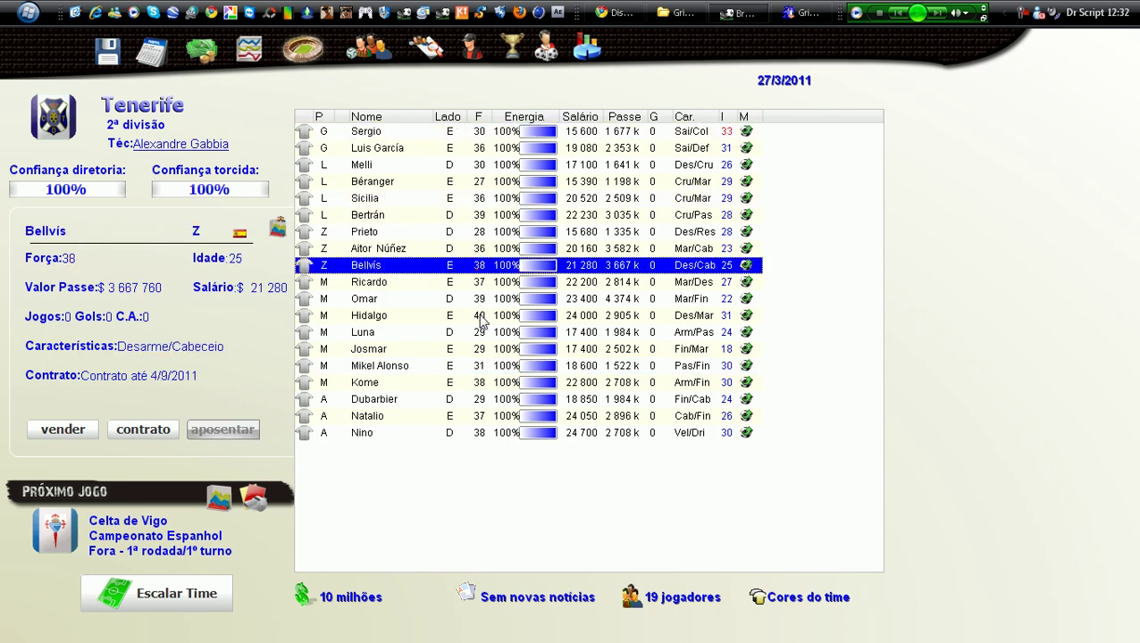
pyautogui.click(456, 366)
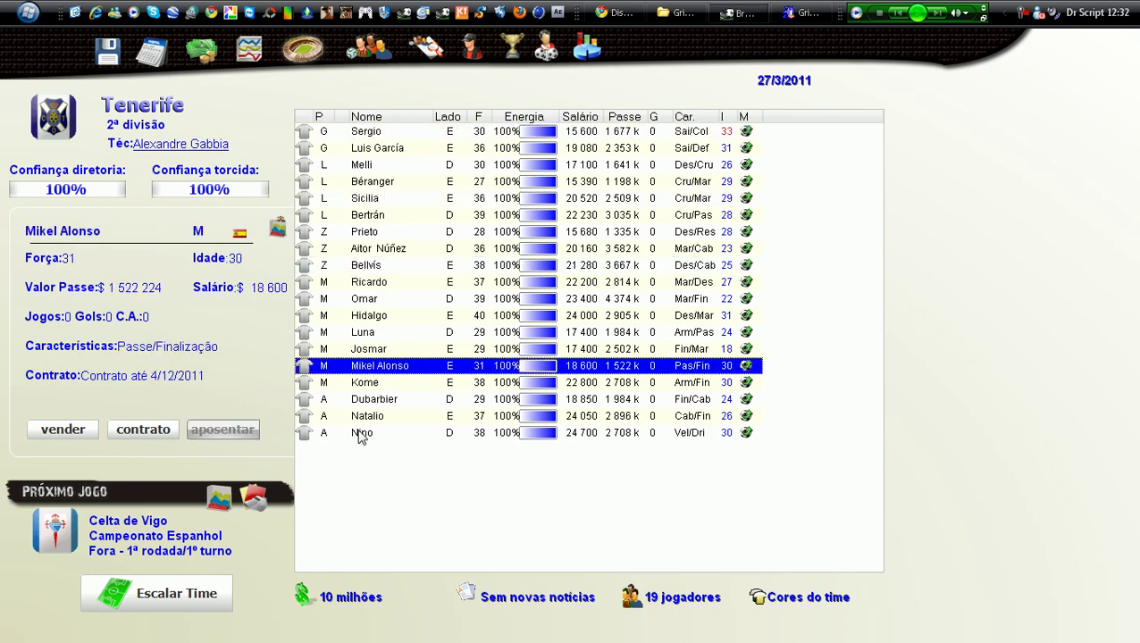
pyautogui.click(362, 435)
pyautogui.click(364, 418)
pyautogui.click(366, 399)
pyautogui.click(375, 365)
pyautogui.click(393, 315)
pyautogui.click(419, 265)
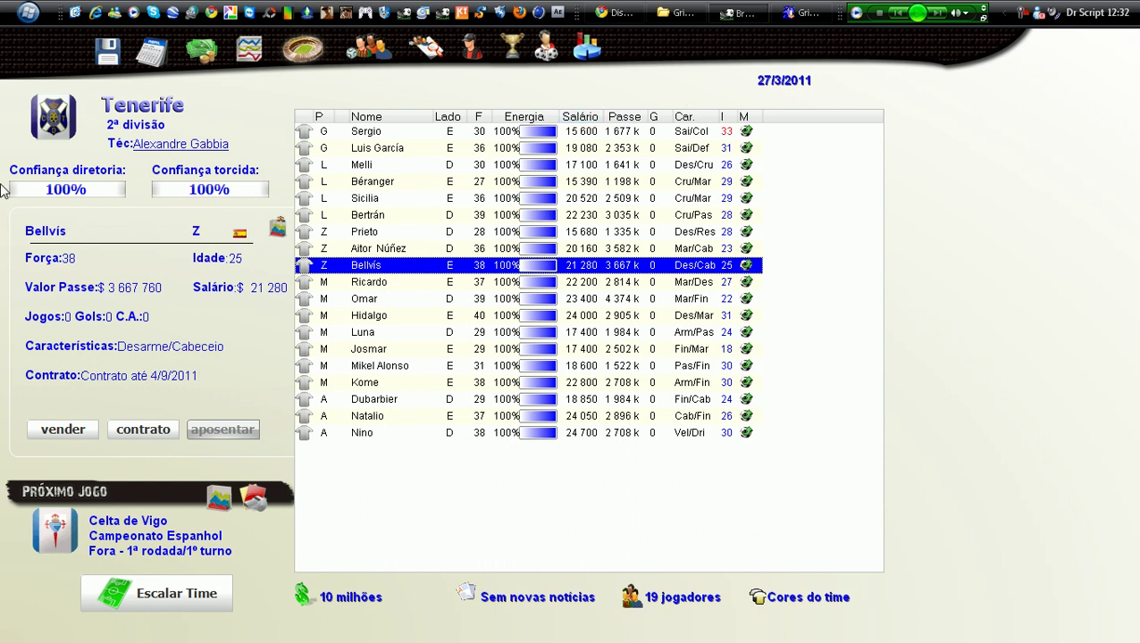
pyautogui.click(455, 150)
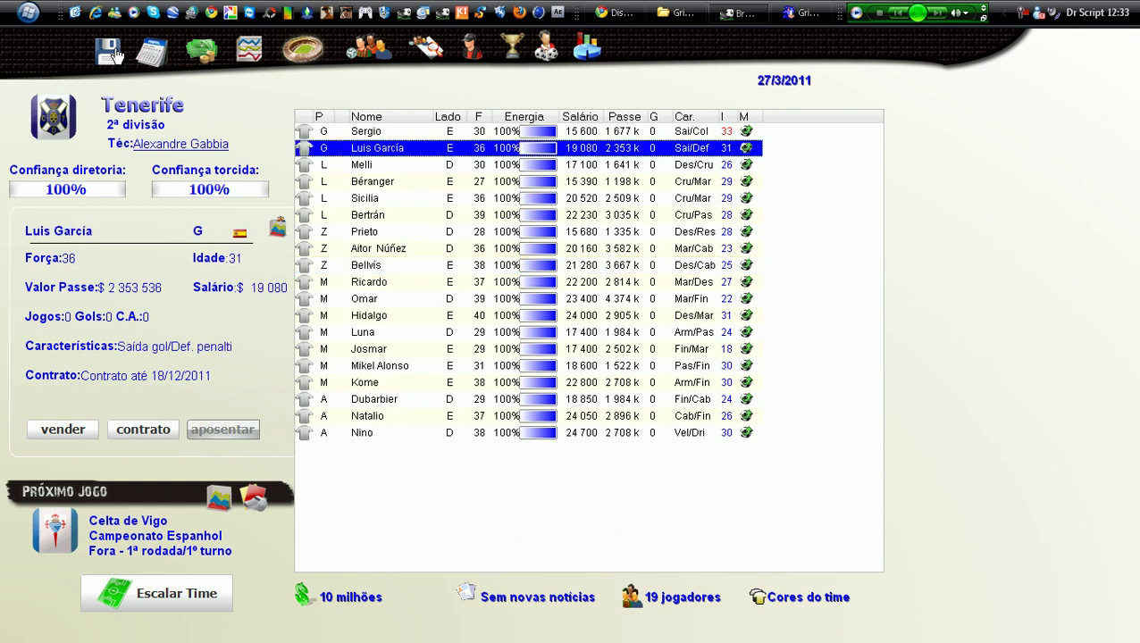
# Exit the running Brasfoot game
pyautogui.click(802, 7)
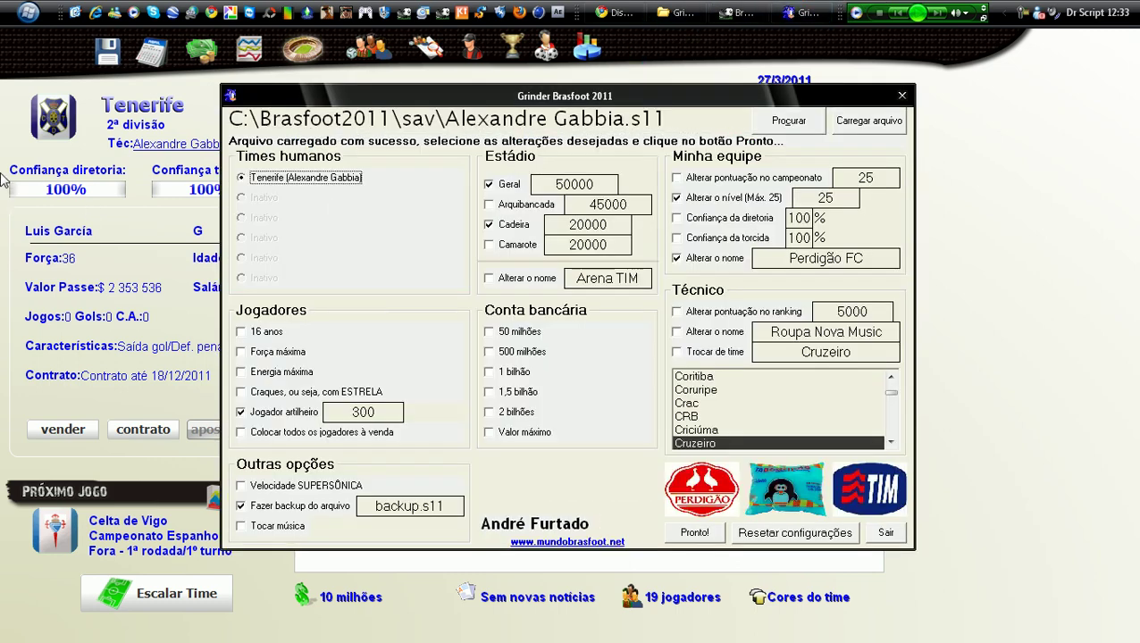
pyautogui.click(4, 273)
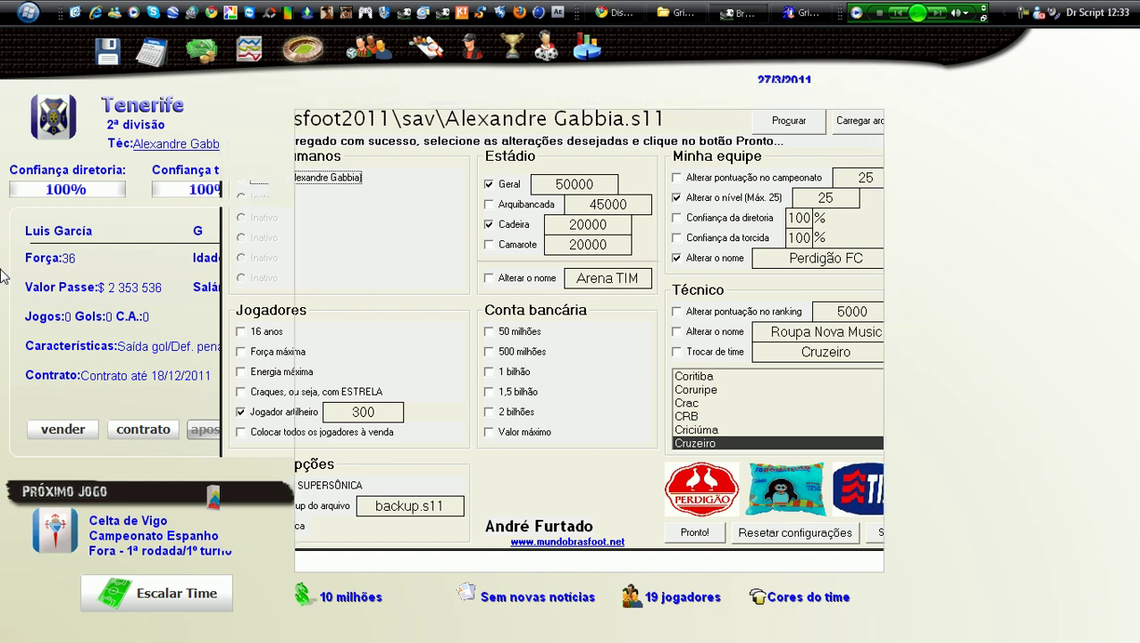
pyautogui.click(124, 57)
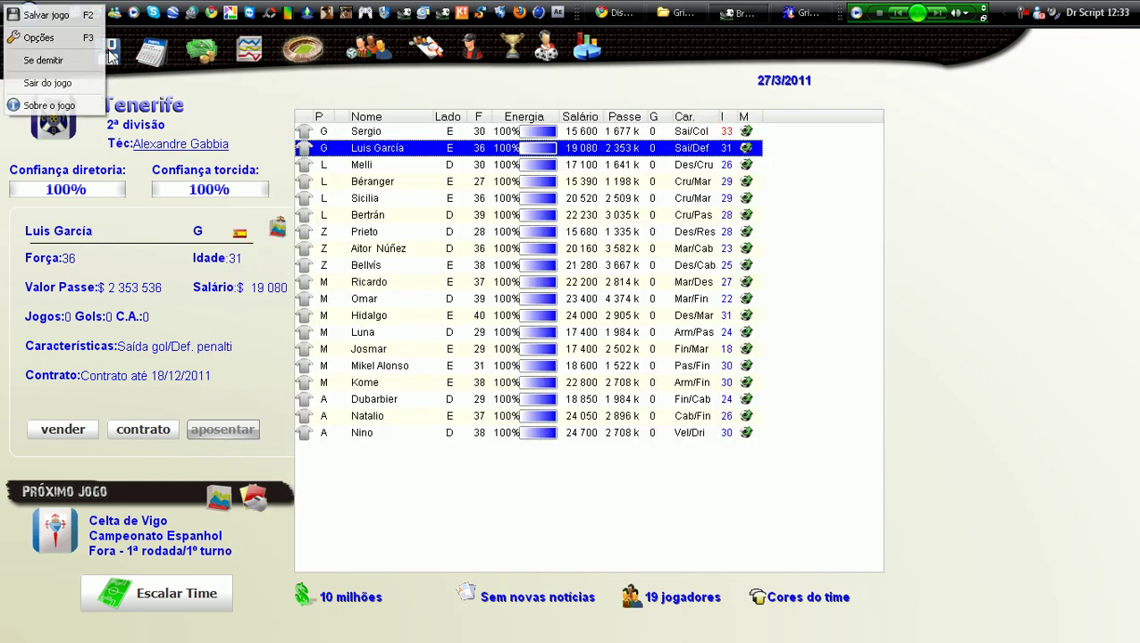
pyautogui.click(68, 90)
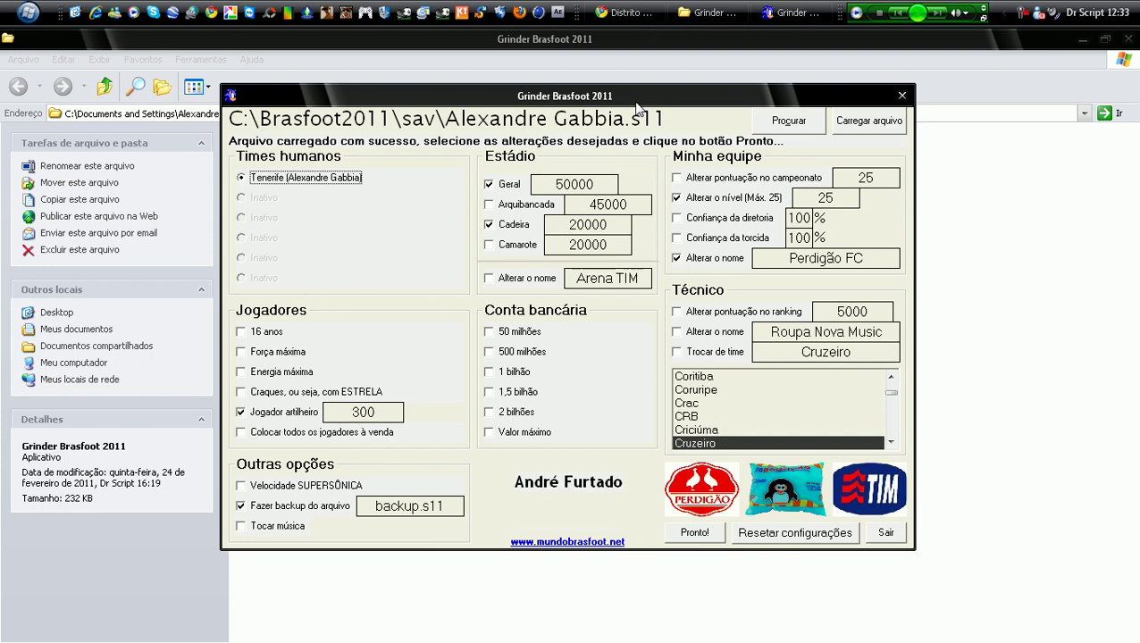
pyautogui.moveTo(674, 92); pyautogui.dragTo(669, 85)
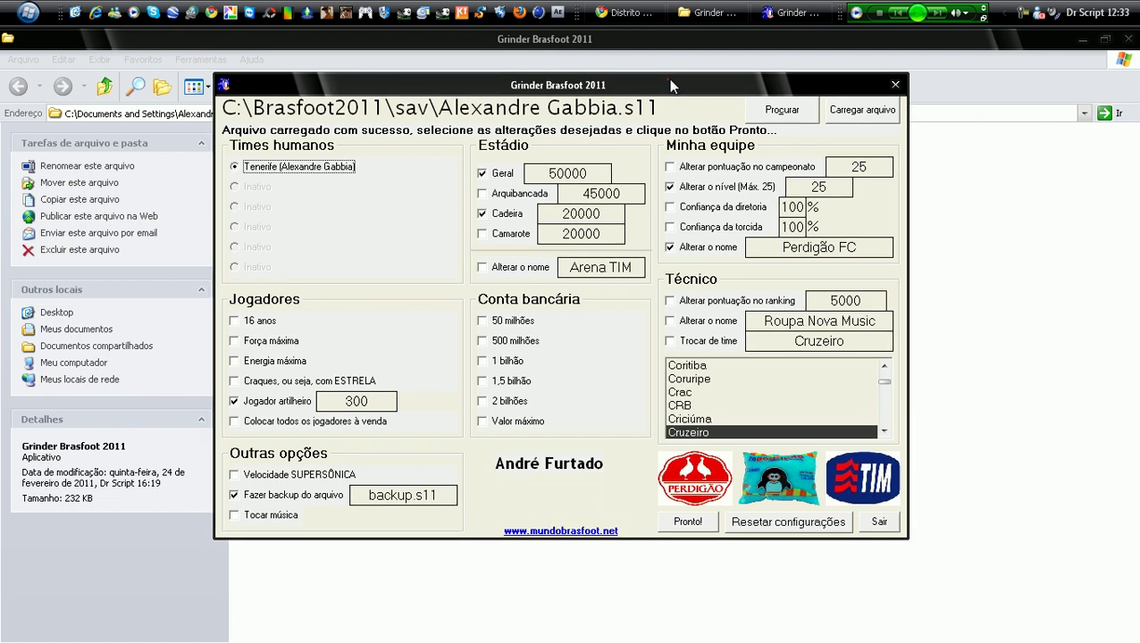
pyautogui.moveTo(670, 79); pyautogui.dragTo(673, 77)
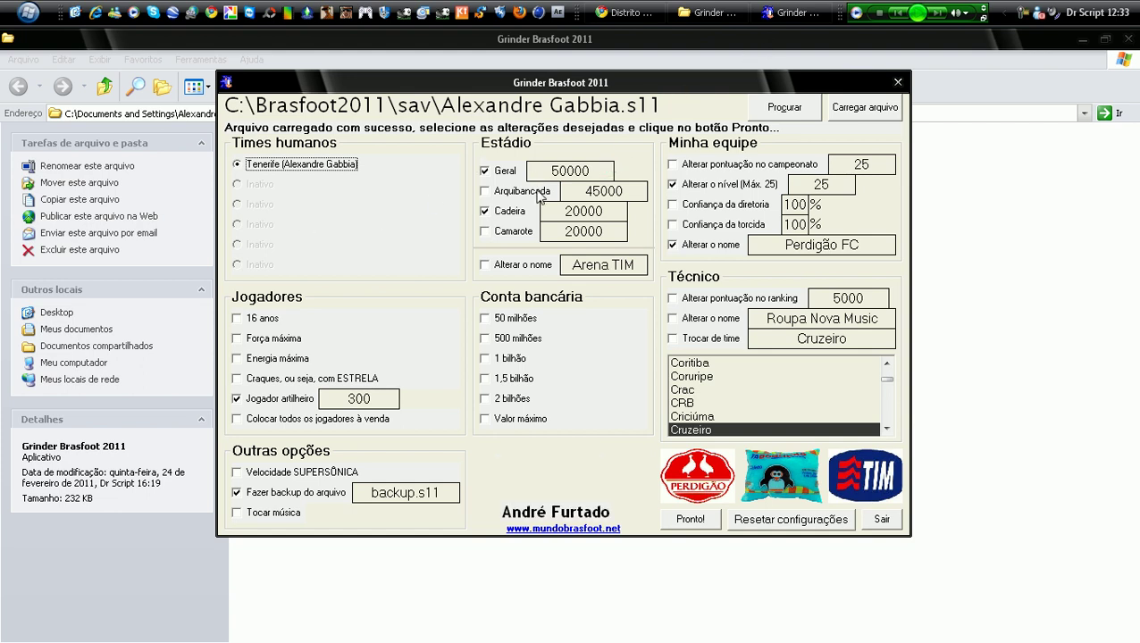
# Set the stadium's Geral capacity to 200000 and enable Arquibancada with a capacity of 60000
pyautogui.click(505, 171)
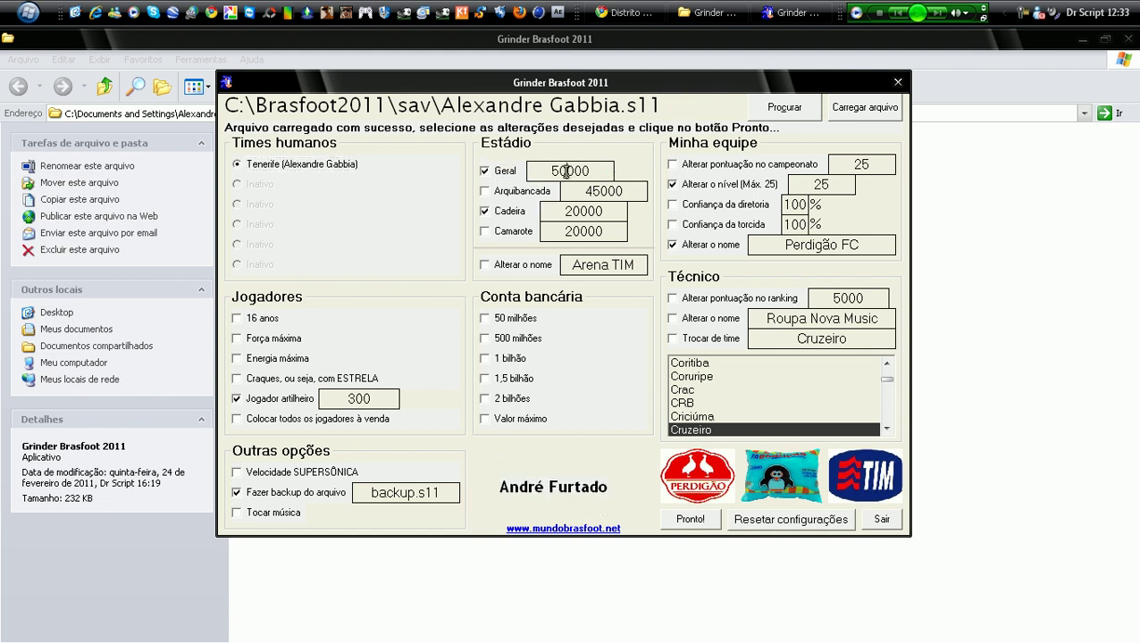
pyautogui.moveTo(563, 171); pyautogui.dragTo(549, 171)
pyautogui.write('200')
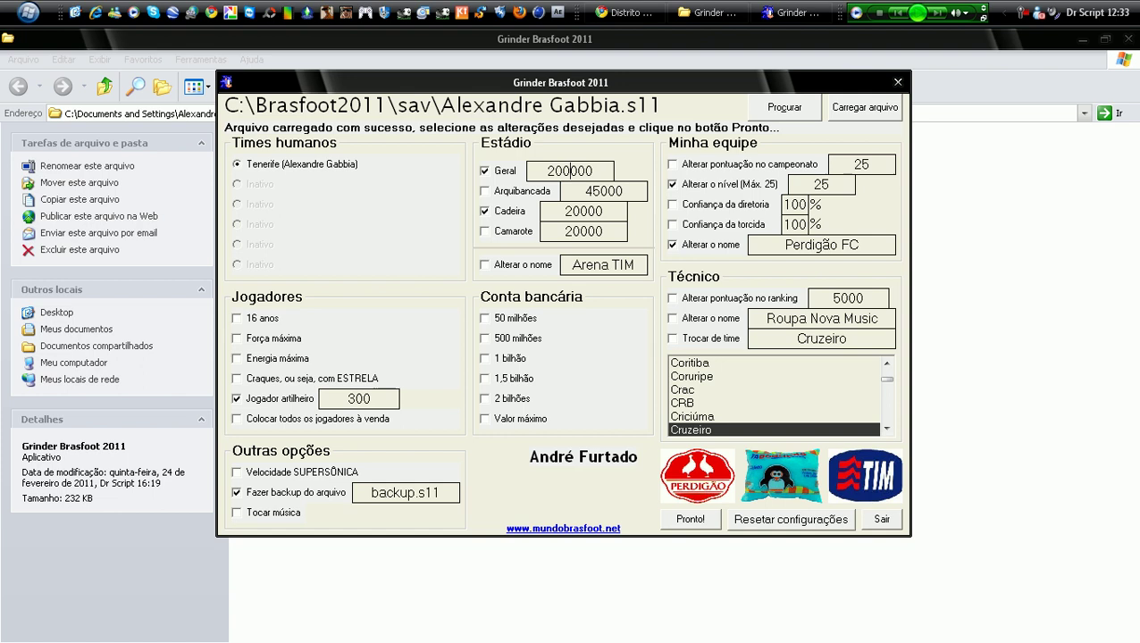
pyautogui.click(521, 187)
pyautogui.moveTo(601, 191); pyautogui.dragTo(541, 196)
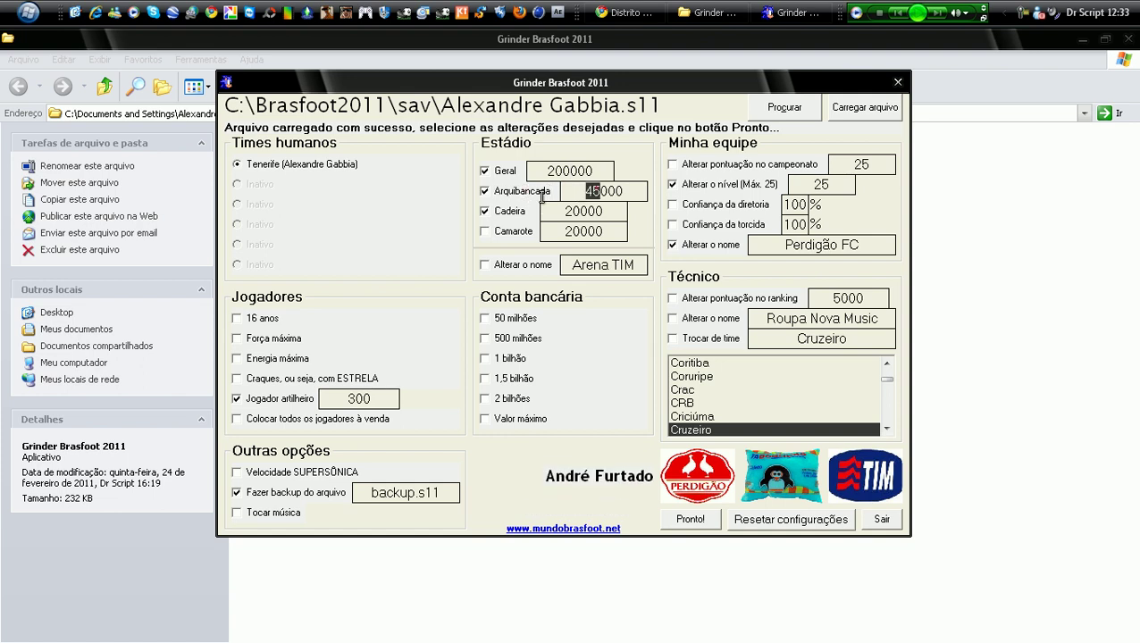
pyautogui.write('60')
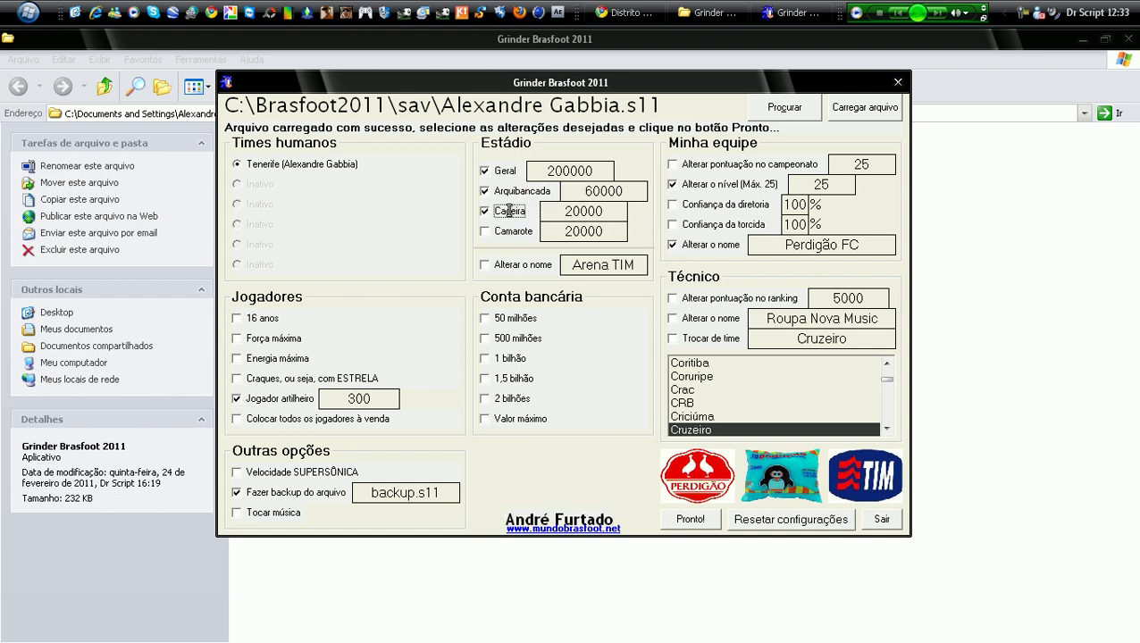
# Set the stadium's Cadeira capacity to 30000 and enable Camarote with a capacity of 25000
pyautogui.moveTo(581, 210); pyautogui.dragTo(550, 207)
pyautogui.write('30')
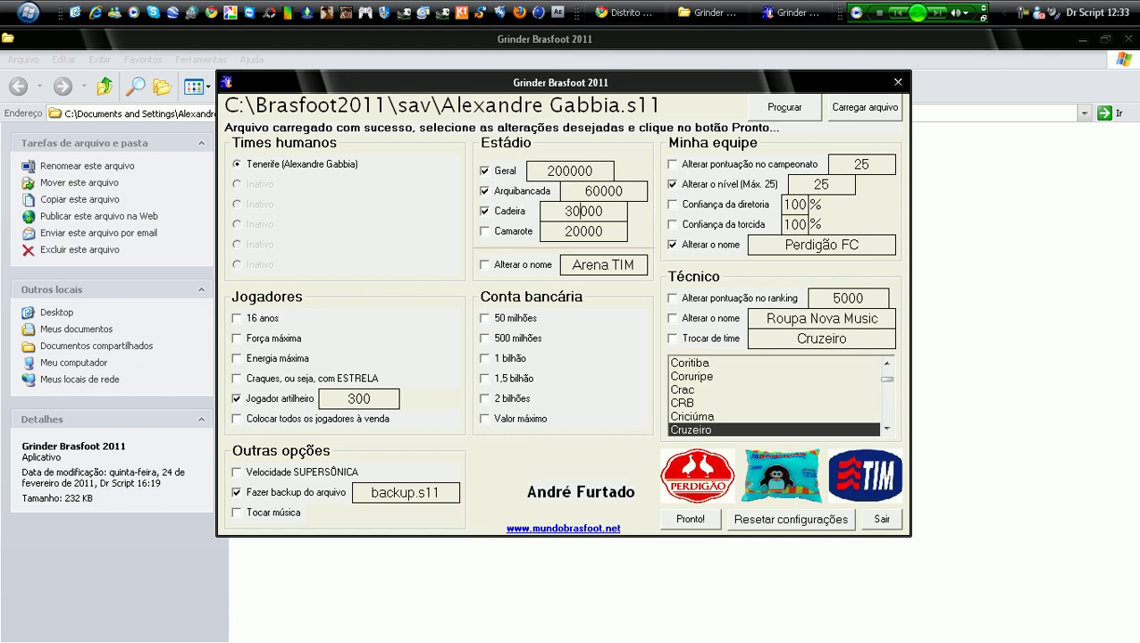
pyautogui.click(506, 234)
pyautogui.click(575, 232)
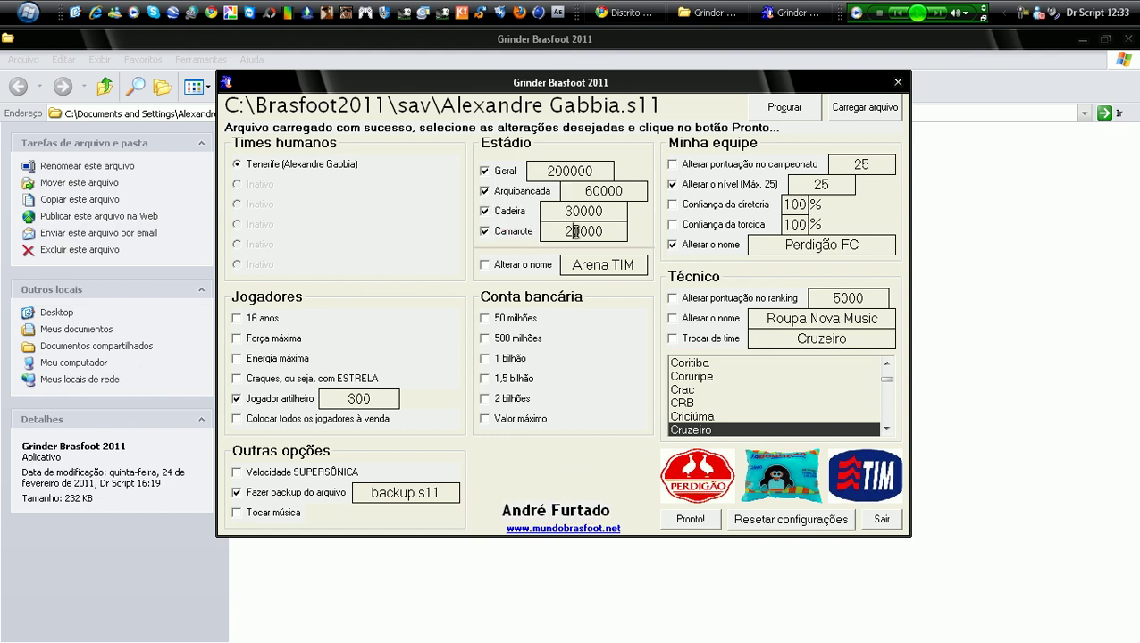
pyautogui.write('5')
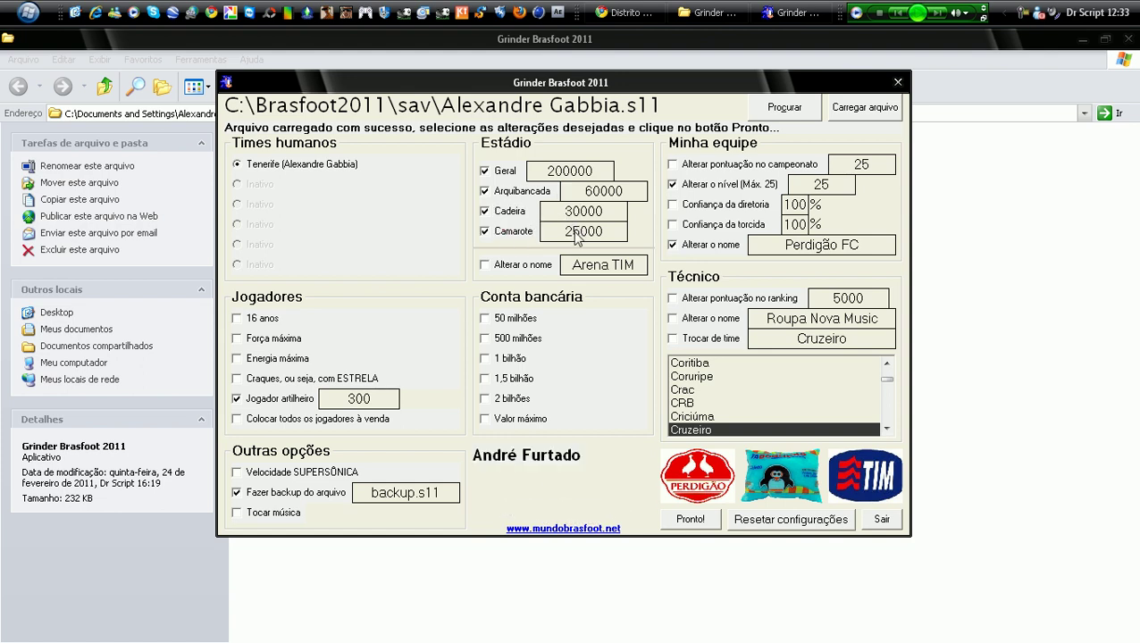
# Enable altering the stadium's name, with Arena TIM as the new name
pyautogui.click(484, 266)
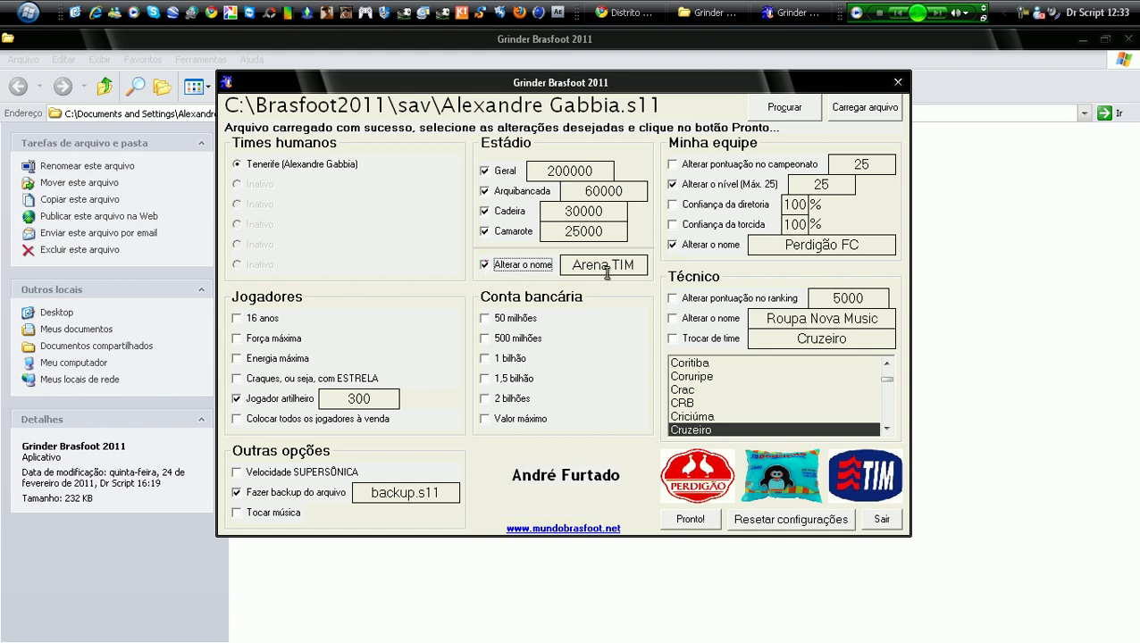
pyautogui.doubleClick(620, 264)
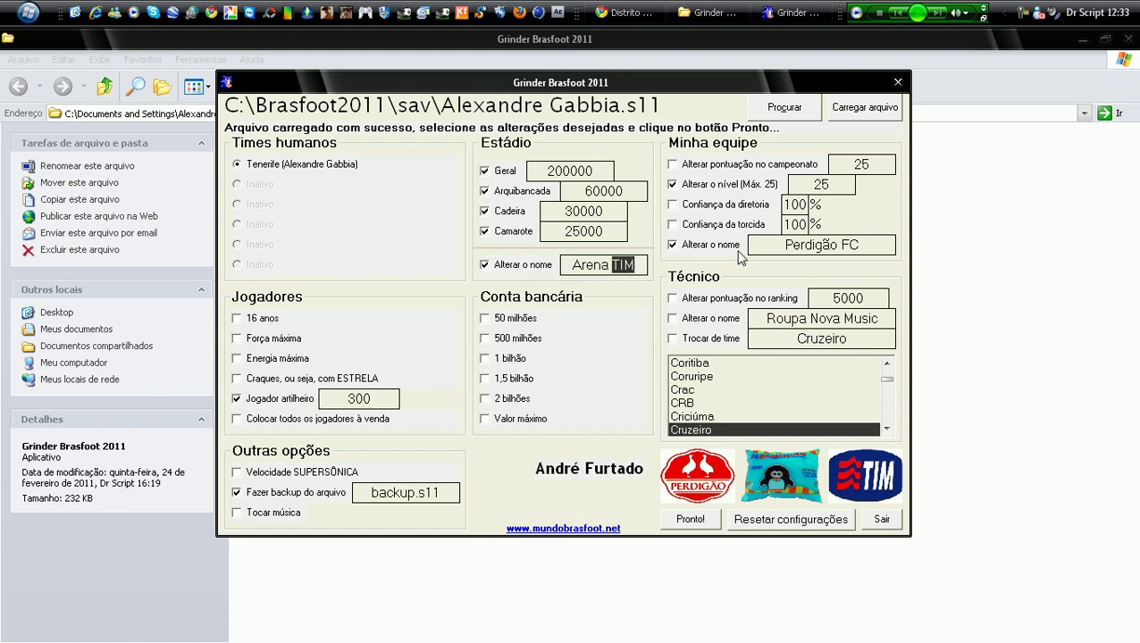
# Set the stadium's new name to Arena teste and enable 100% Confiança da diretoria and Confiança da torcida, leaving the team's name change off
pyautogui.write('teste')
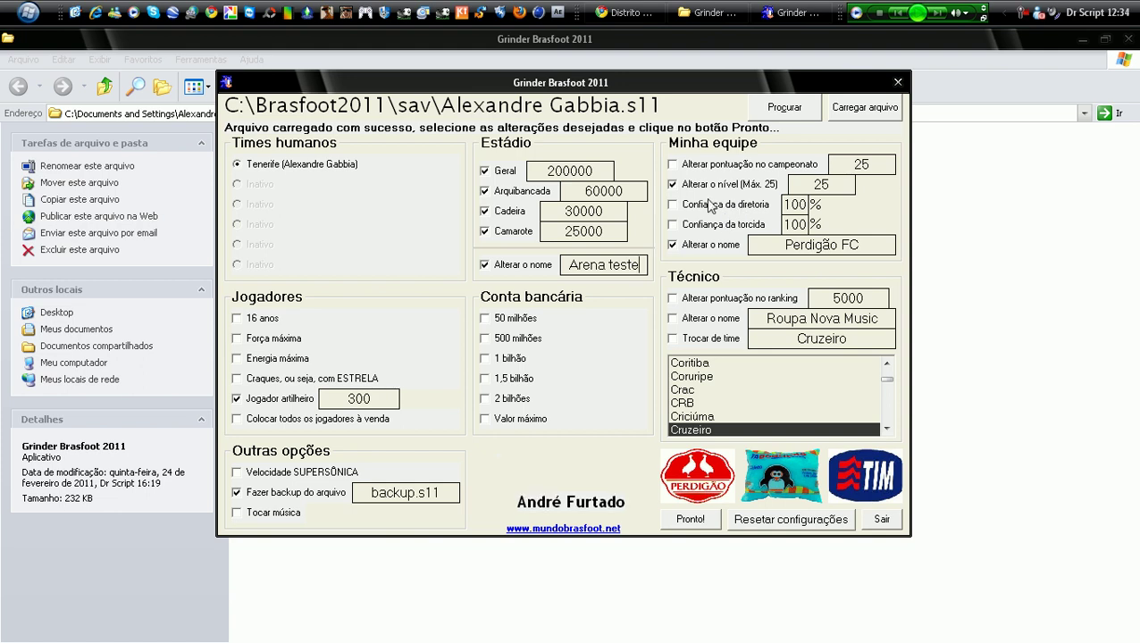
pyautogui.click(677, 206)
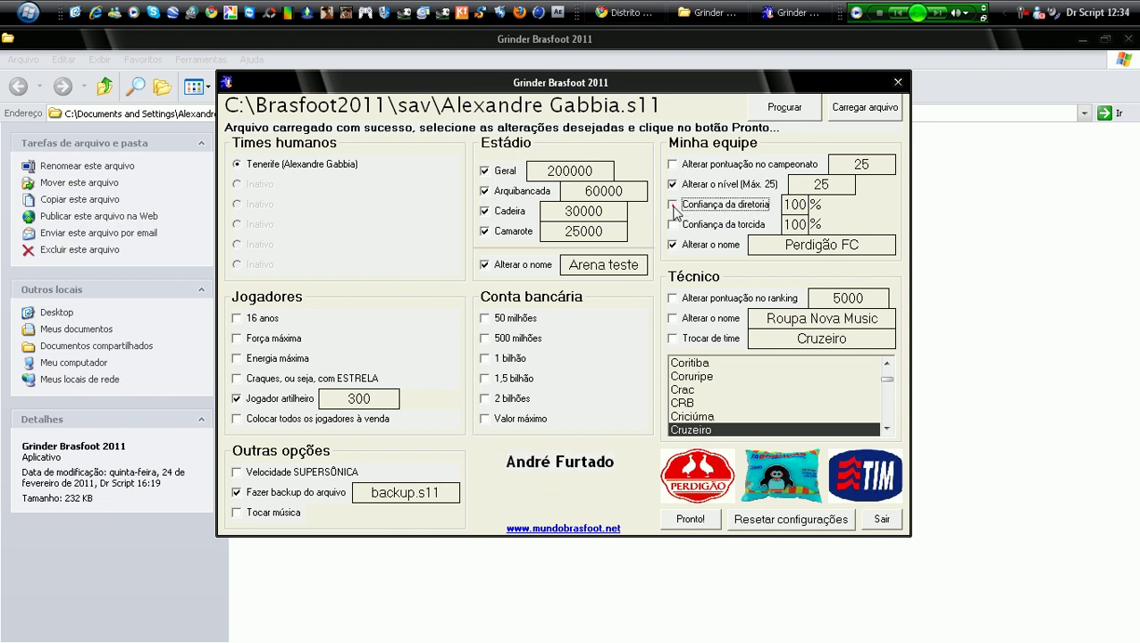
pyautogui.click(674, 224)
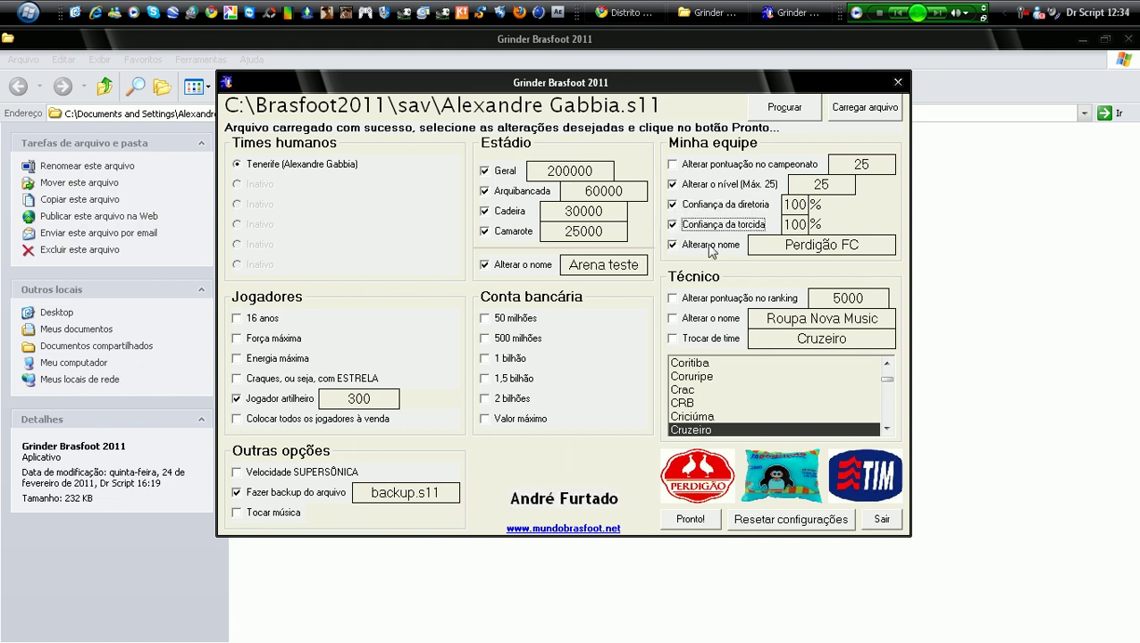
pyautogui.click(689, 250)
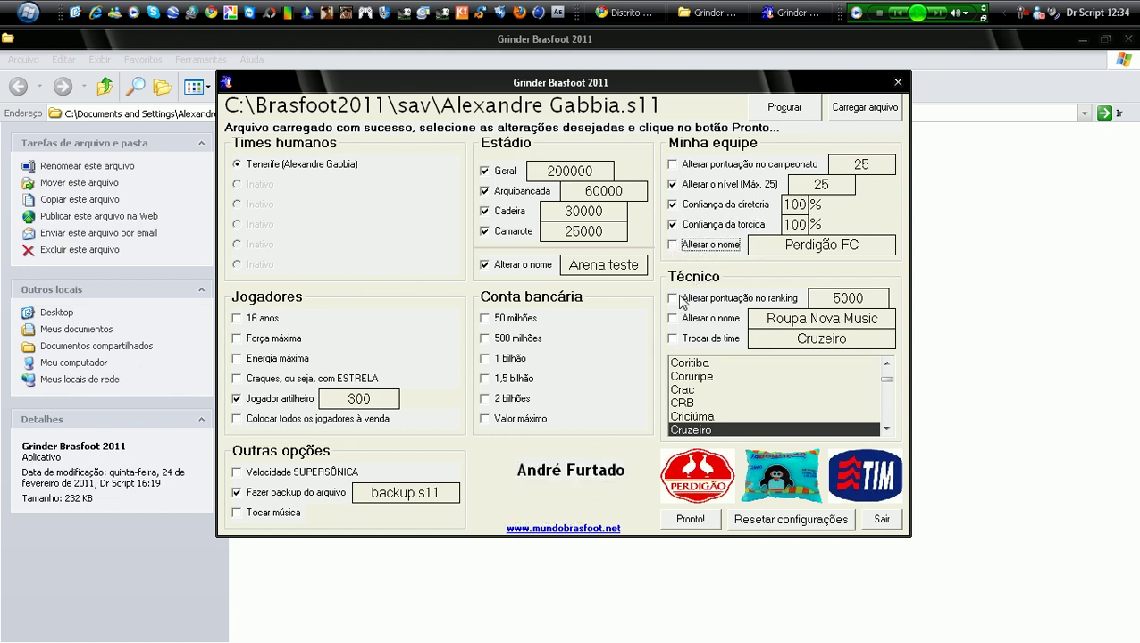
# Enable 16 anos, Força máxima and Craques for the players, and disable Jogador artilheiro
pyautogui.click(237, 319)
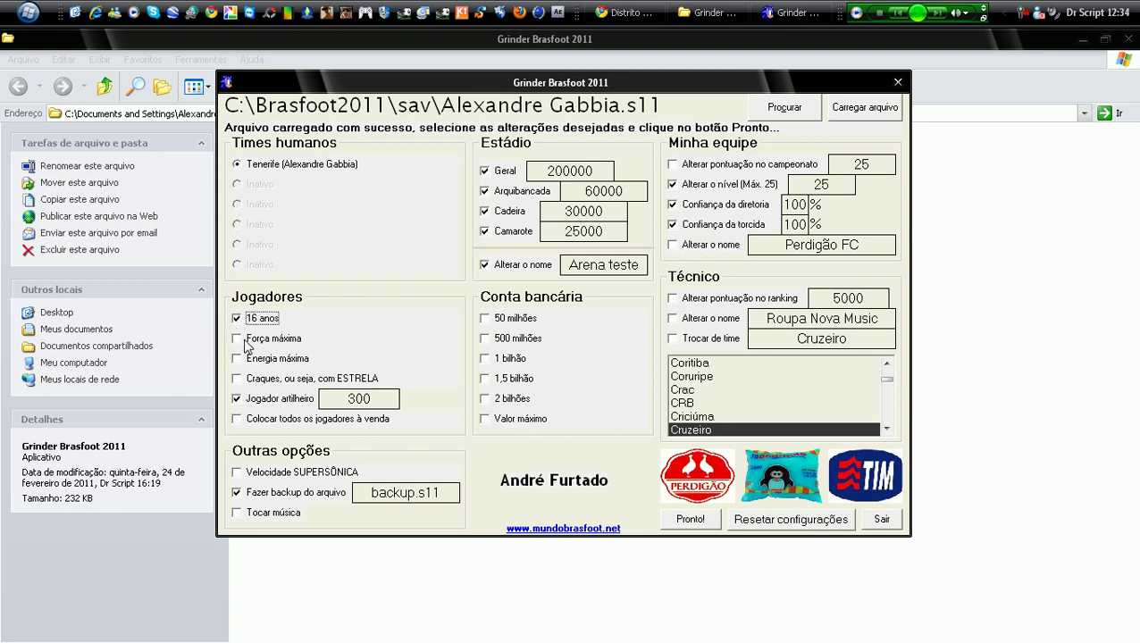
pyautogui.click(236, 339)
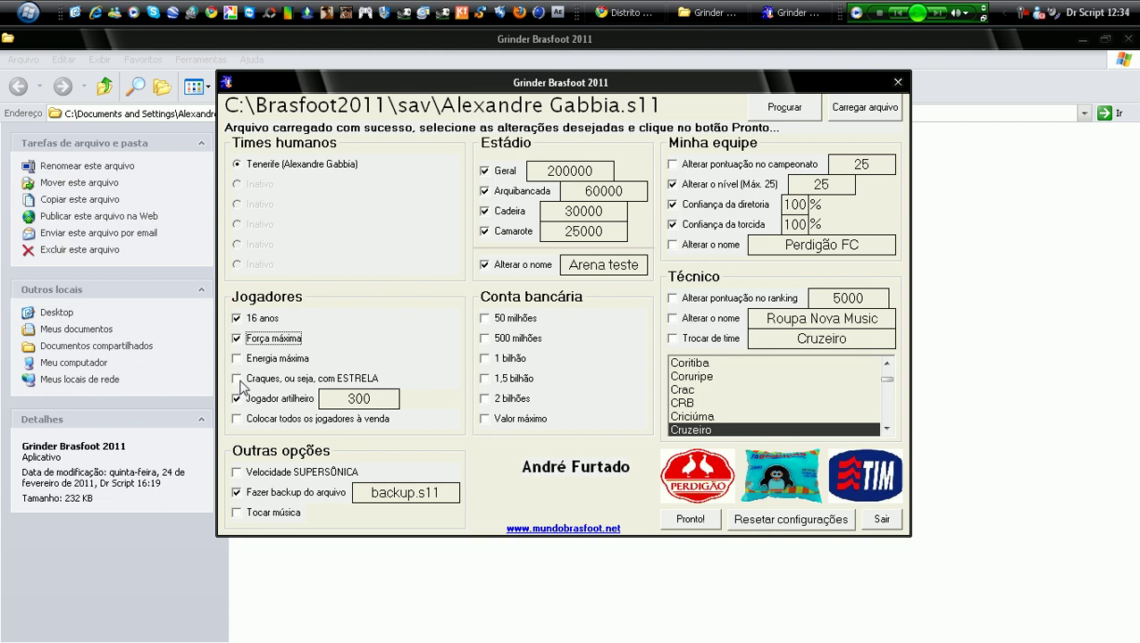
pyautogui.click(237, 380)
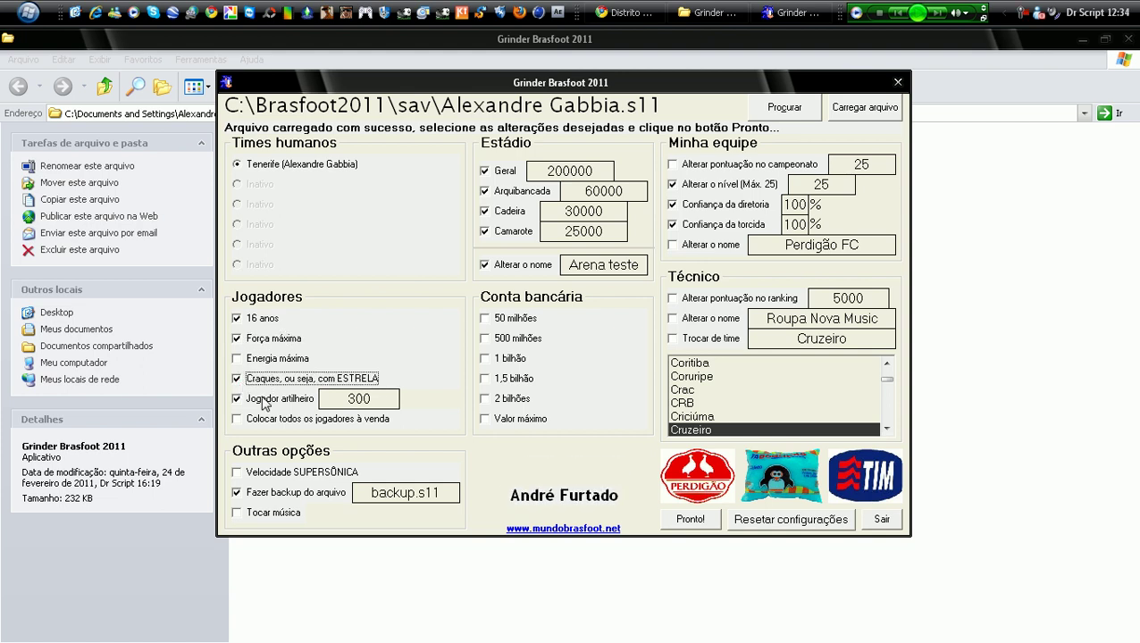
pyautogui.click(236, 399)
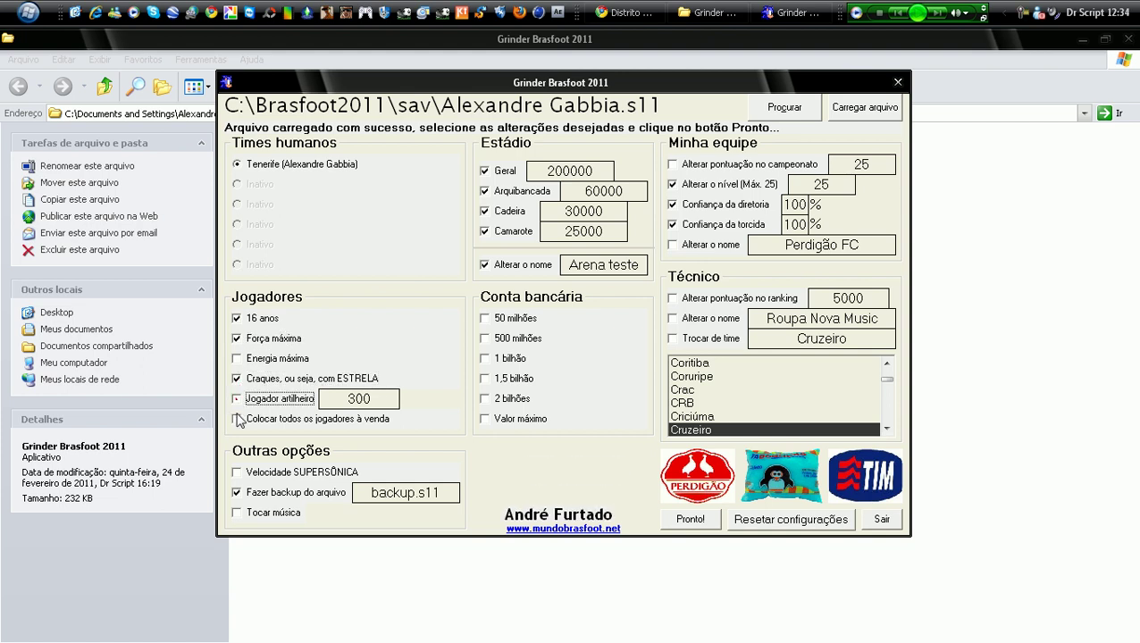
# Enable the 500 milhões bank account option and apply the selected changes to the saved game
pyautogui.click(517, 341)
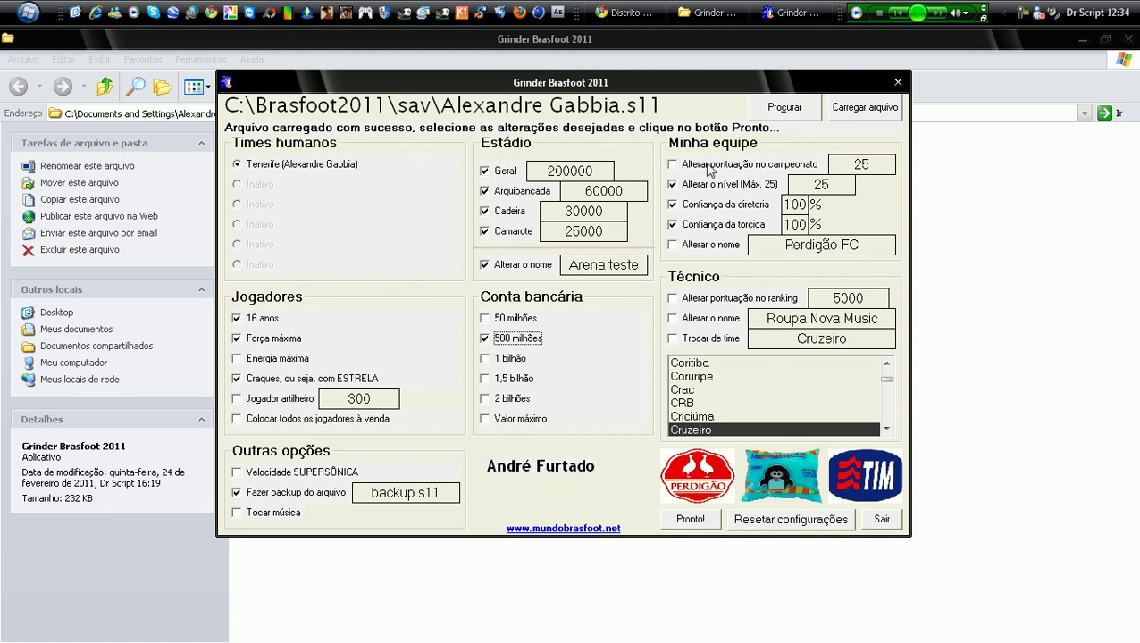
pyautogui.click(702, 521)
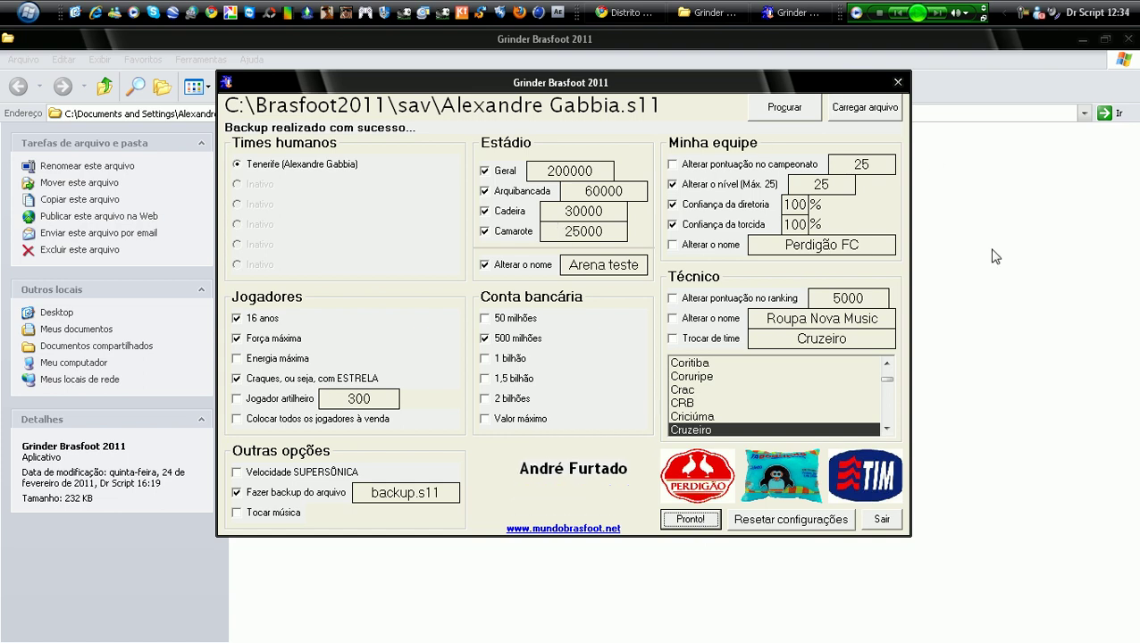
pyautogui.click(898, 81)
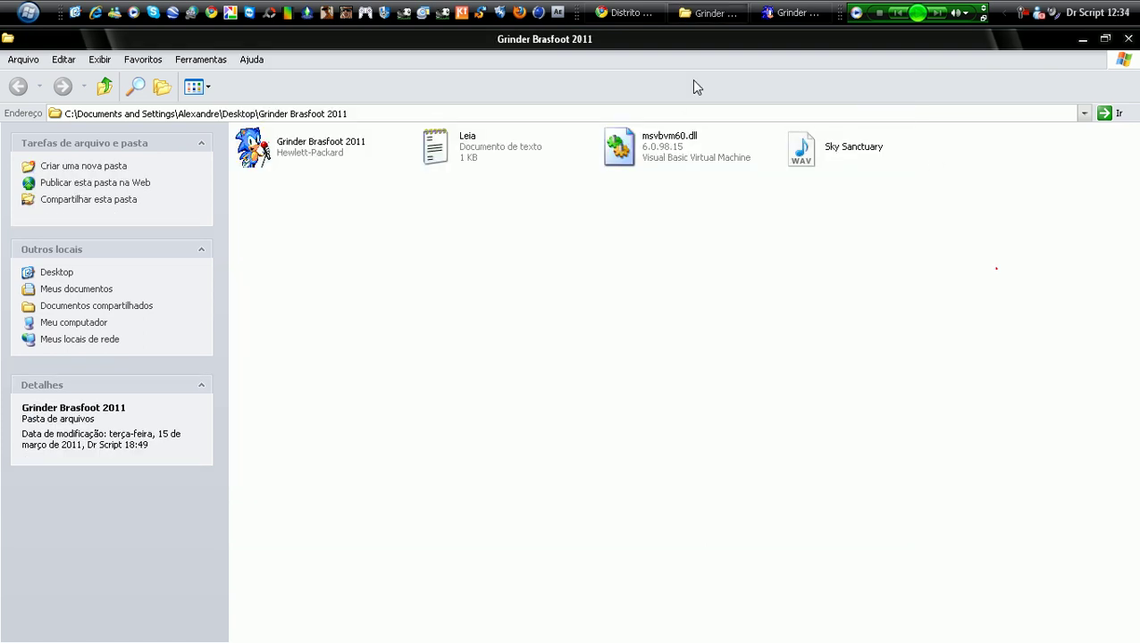
# Launch Brasfoot 2011 and load the edited Tenerife saved game
pyautogui.click(443, 14)
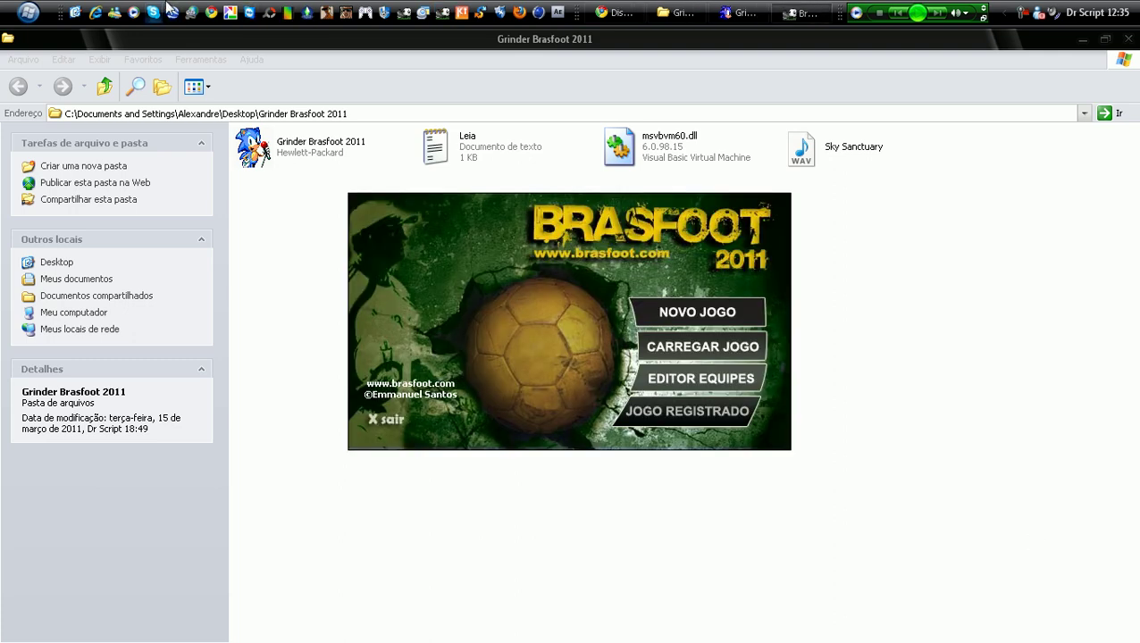
pyautogui.click(703, 346)
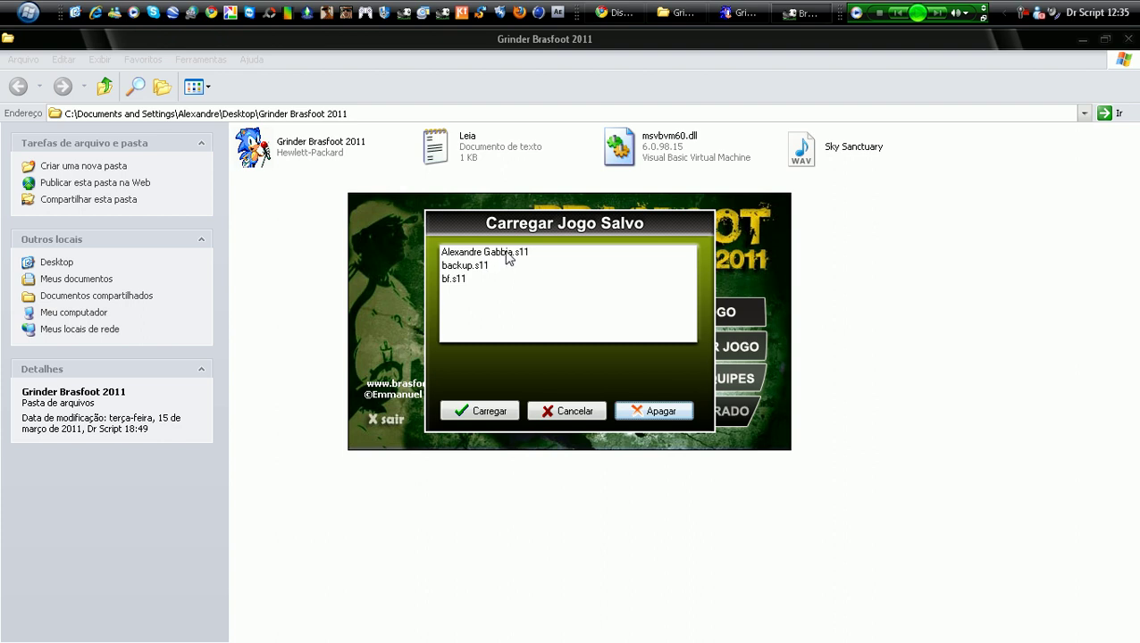
pyautogui.click(508, 256)
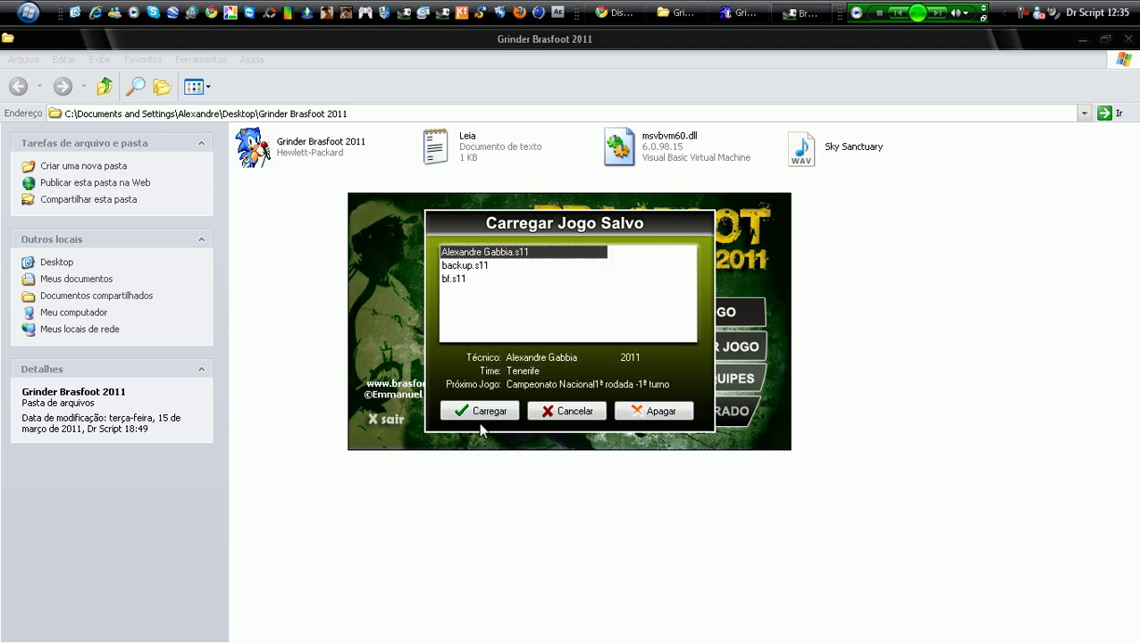
pyautogui.click(481, 410)
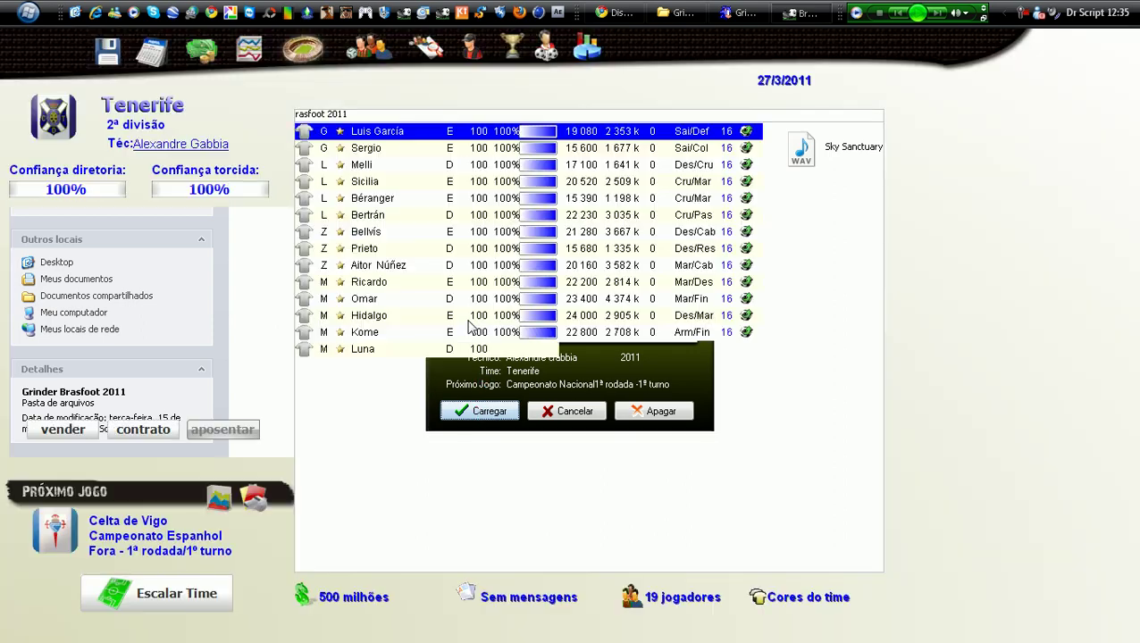
# Check the strength, age and star status of several Tenerife players against the edits made
pyautogui.click(349, 166)
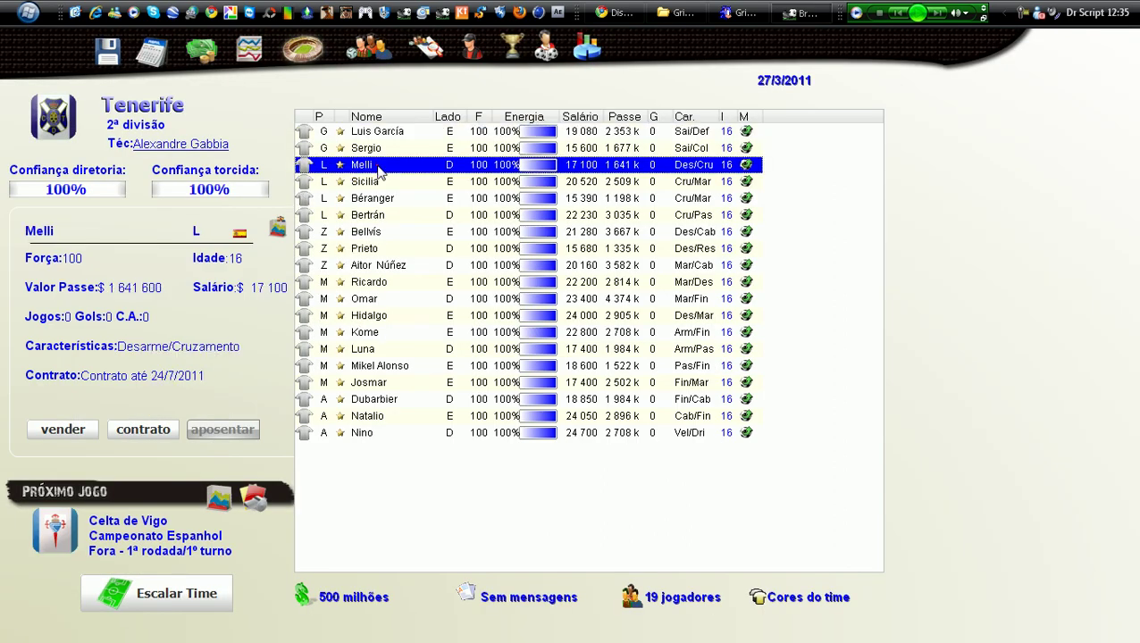
pyautogui.click(363, 298)
pyautogui.click(373, 399)
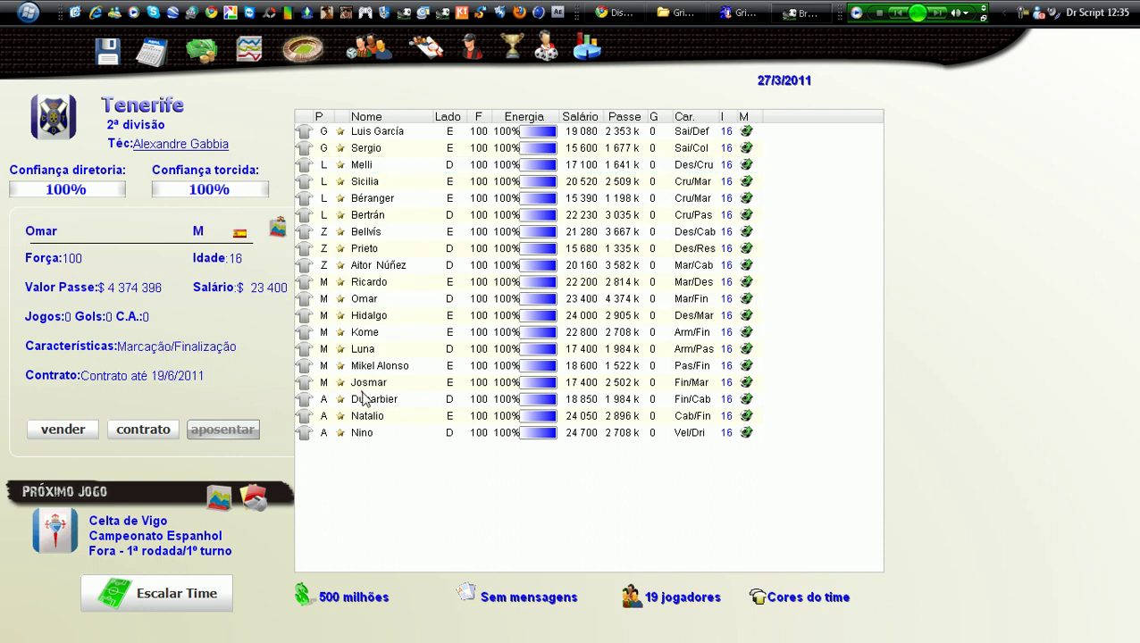
pyautogui.click(367, 215)
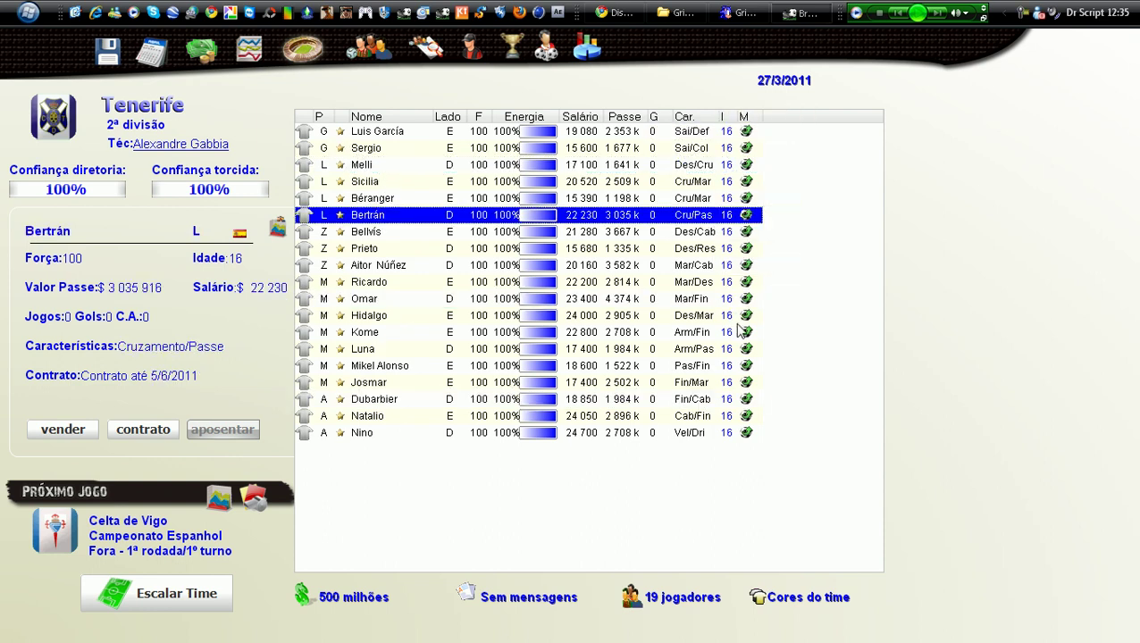
pyautogui.click(481, 134)
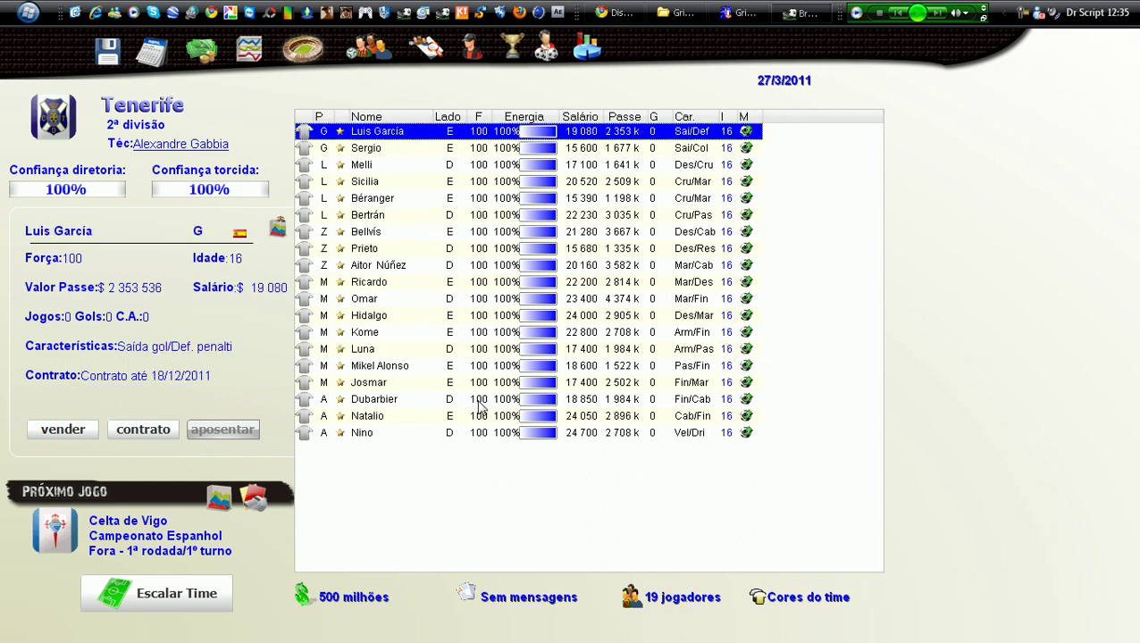
pyautogui.click(344, 198)
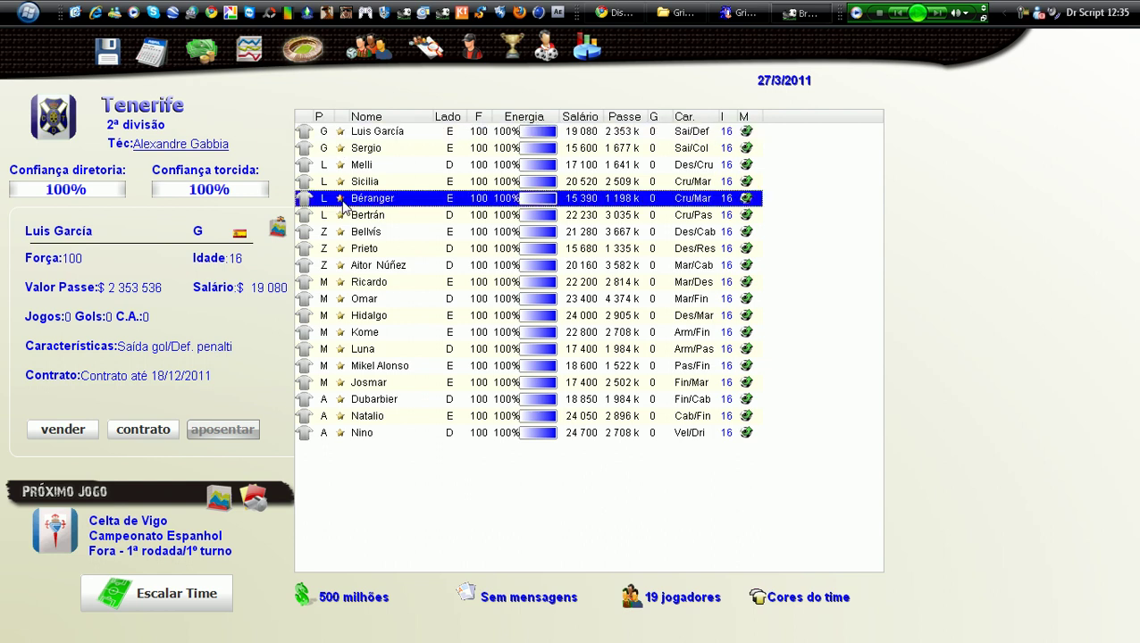
pyautogui.click(356, 283)
pyautogui.click(362, 332)
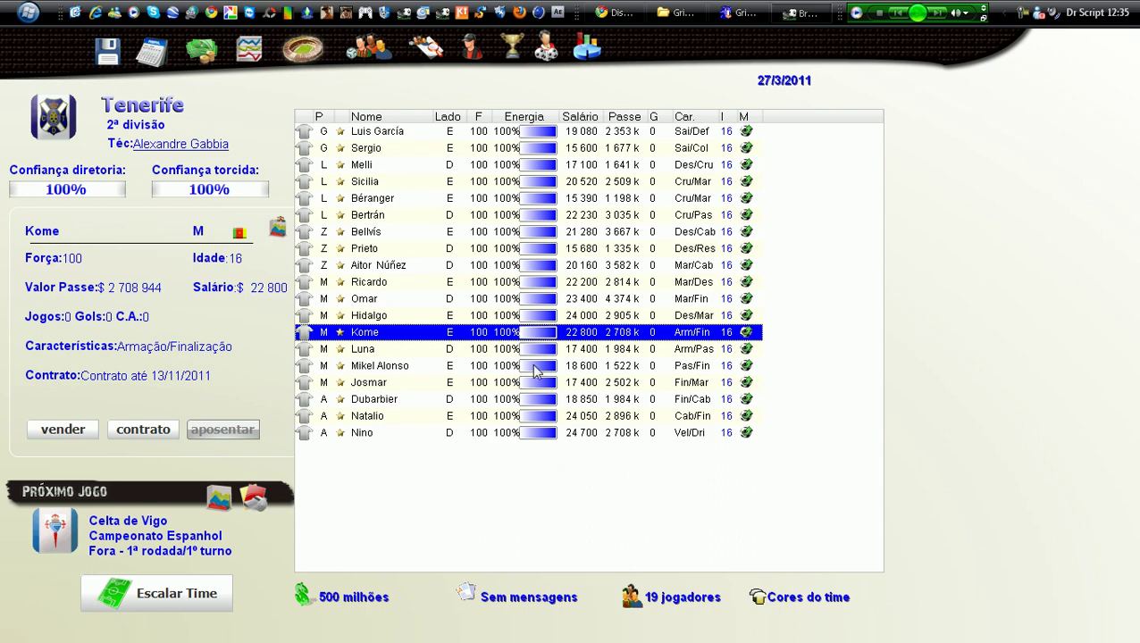
# Compare the game's stadium name and seating capacities with the stadium settings in Grinder Brasfoot 2011
pyautogui.click(756, 9)
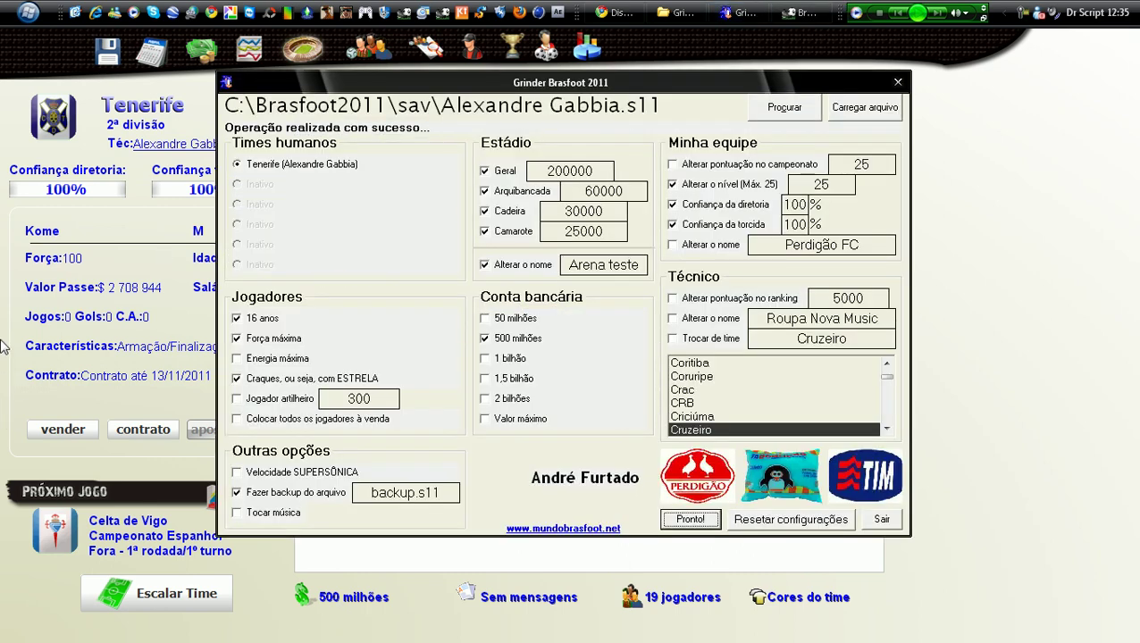
pyautogui.click(180, 223)
pyautogui.click(302, 49)
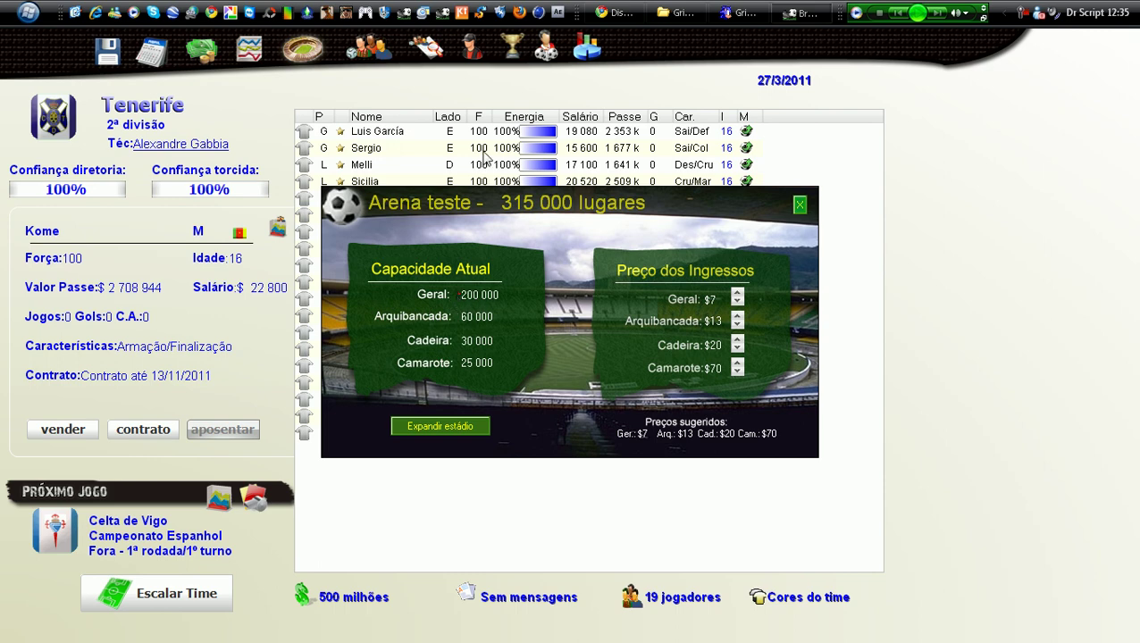
pyautogui.click(738, 7)
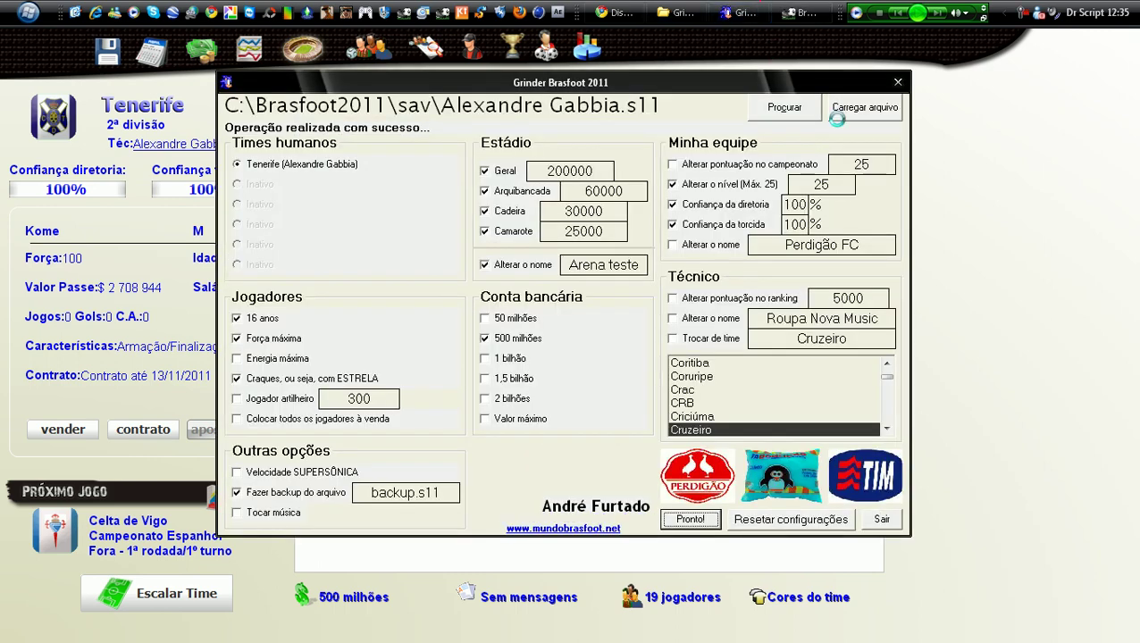
pyautogui.click(971, 180)
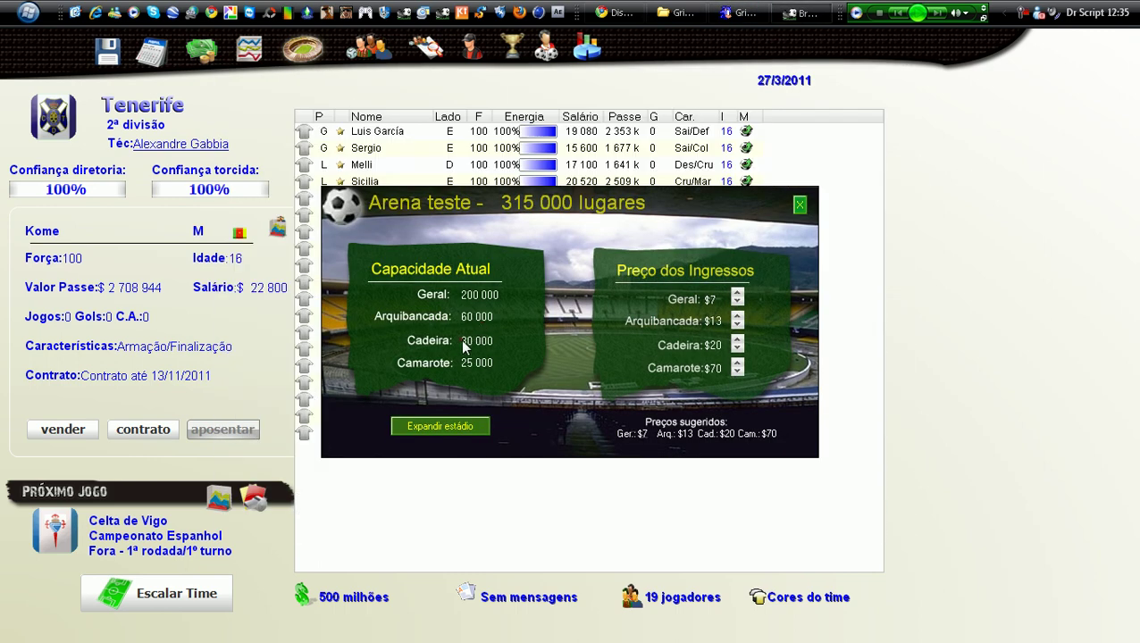
pyautogui.click(799, 208)
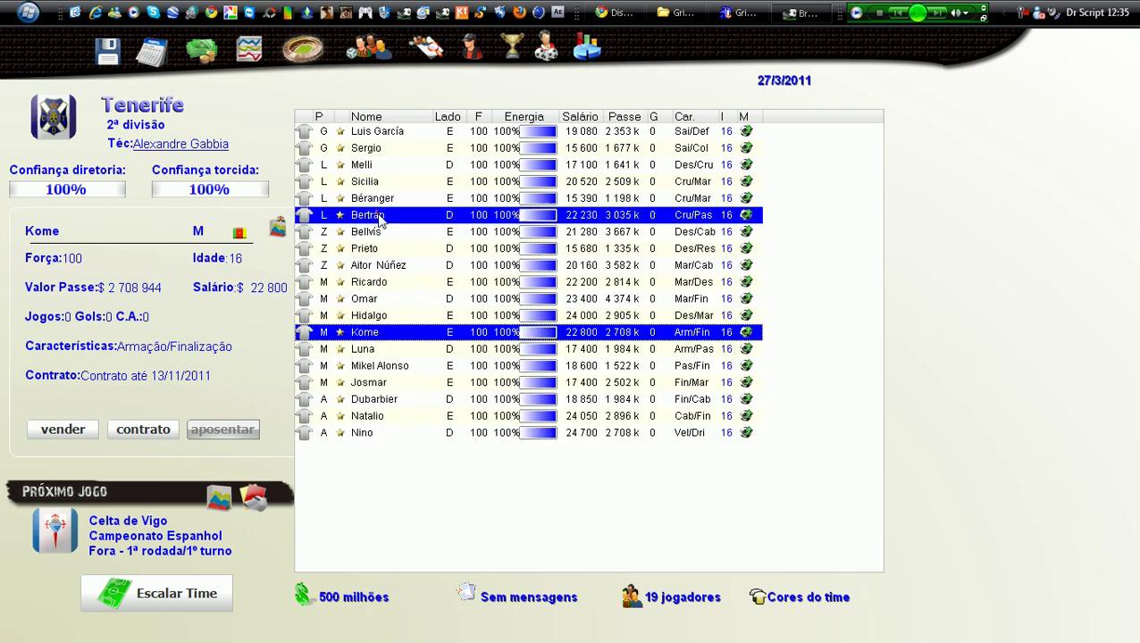
# Look through the individual details of more squad members, from the goalkeepers to the defenders and midfielders
pyautogui.click(382, 383)
pyautogui.click(413, 198)
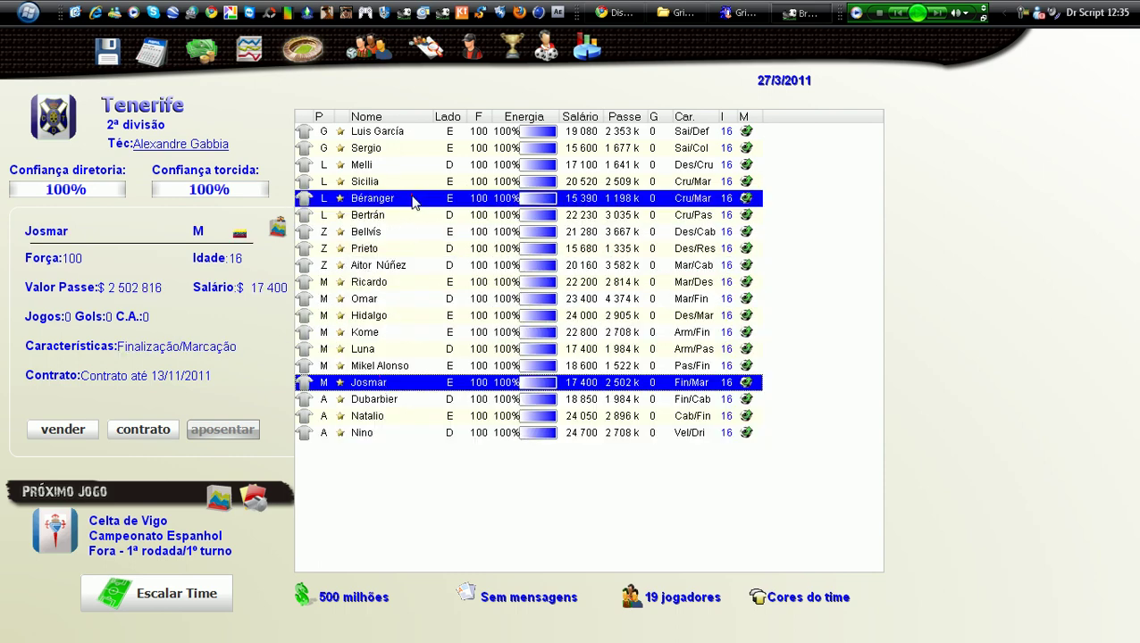
pyautogui.click(420, 134)
pyautogui.click(426, 165)
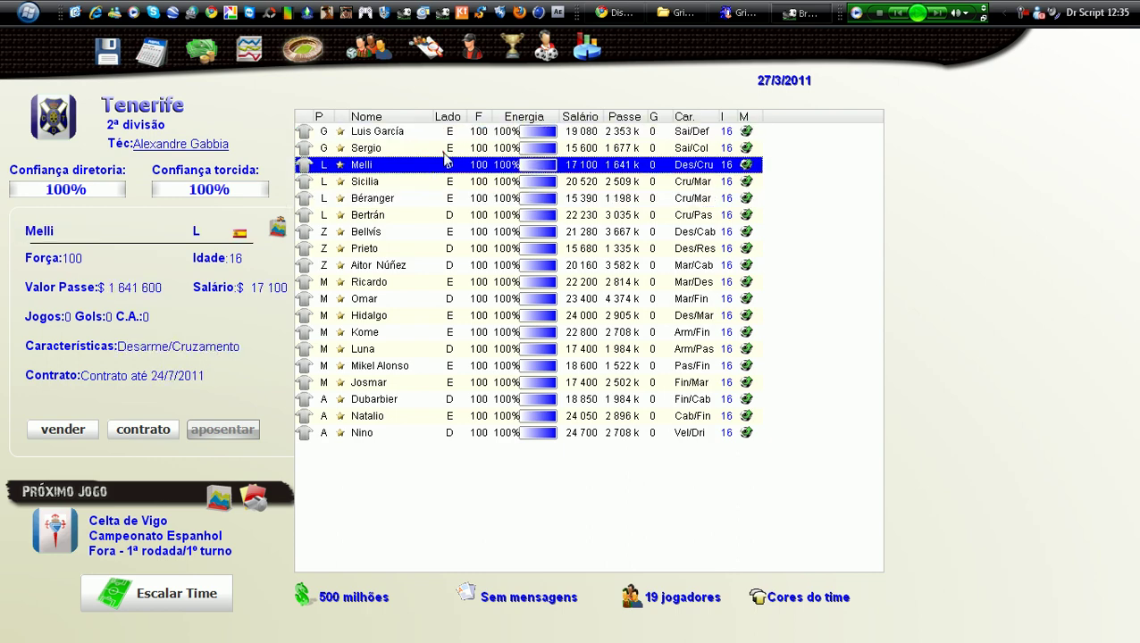
pyautogui.click(438, 148)
pyautogui.click(450, 182)
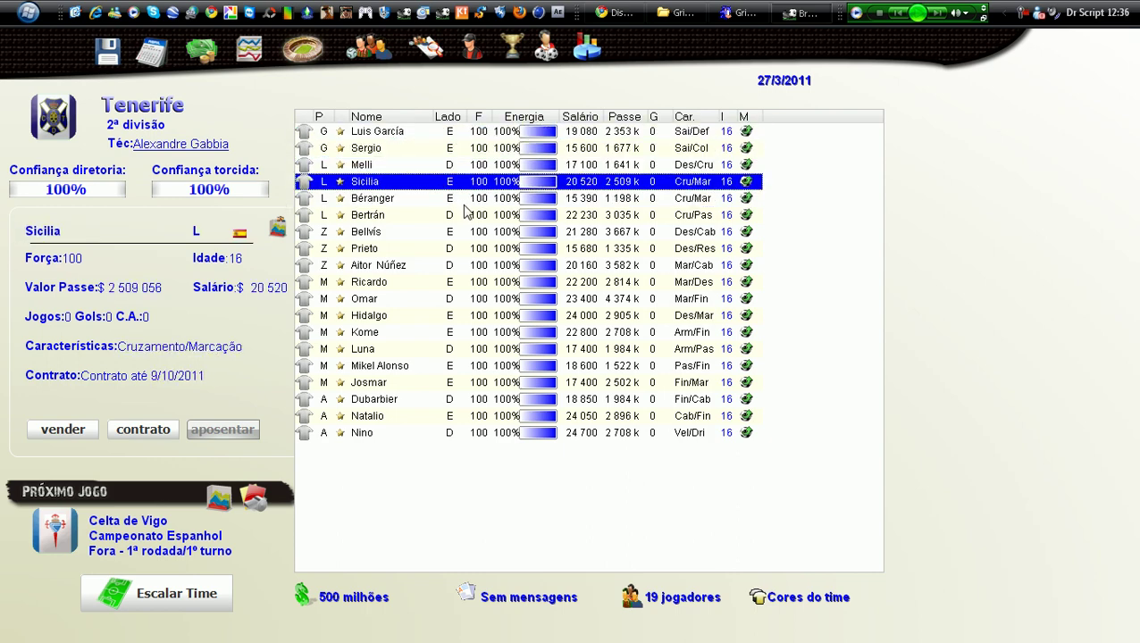
pyautogui.click(461, 199)
pyautogui.click(463, 215)
pyautogui.click(465, 233)
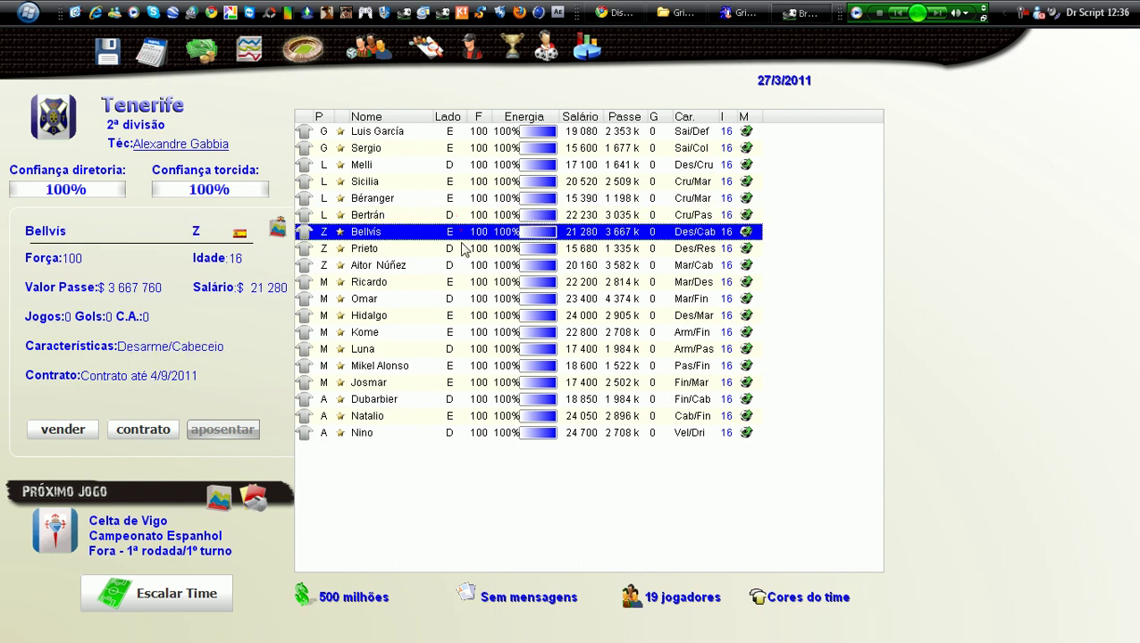
pyautogui.click(471, 249)
pyautogui.click(474, 265)
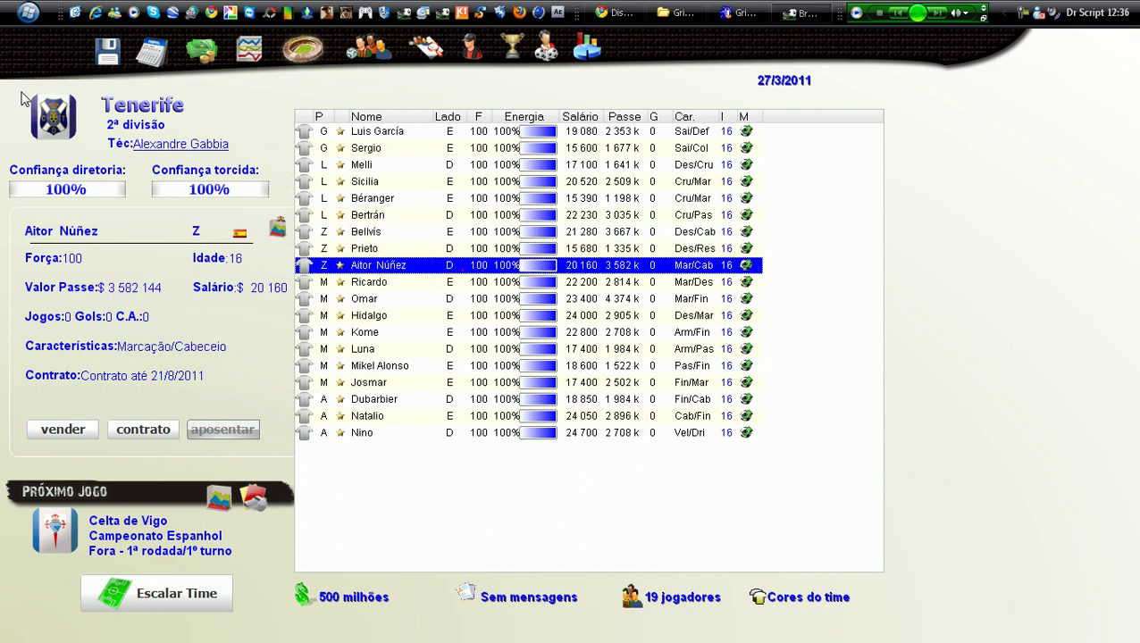
# Exit the Brasfoot game, and close Grinder Brasfoot 2011 along with its folder window
pyautogui.click(107, 52)
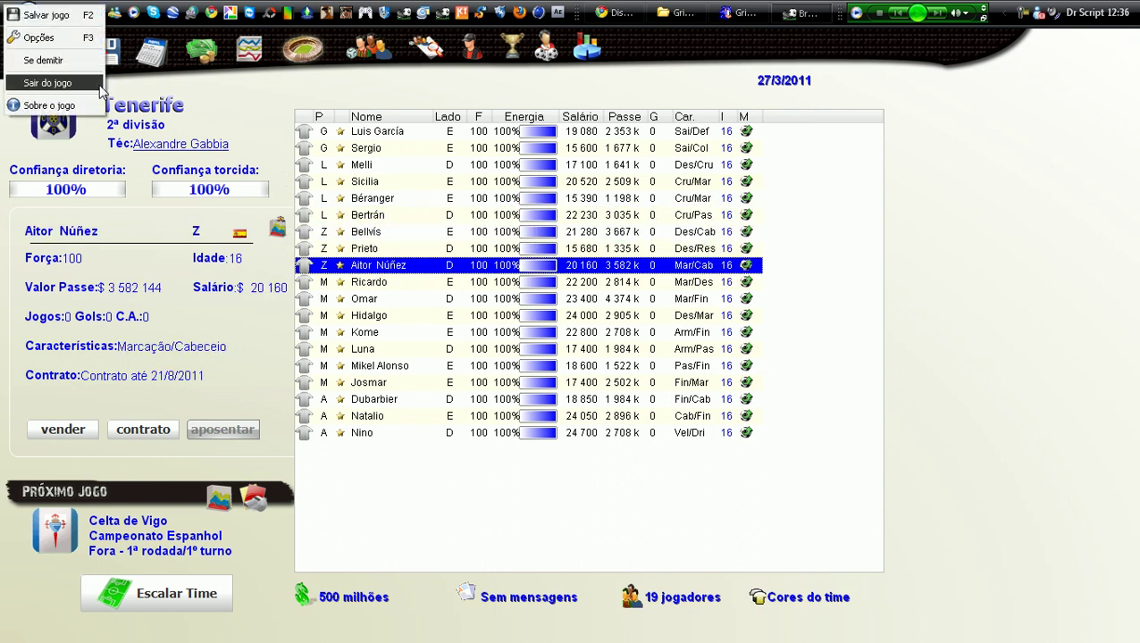
pyautogui.click(78, 91)
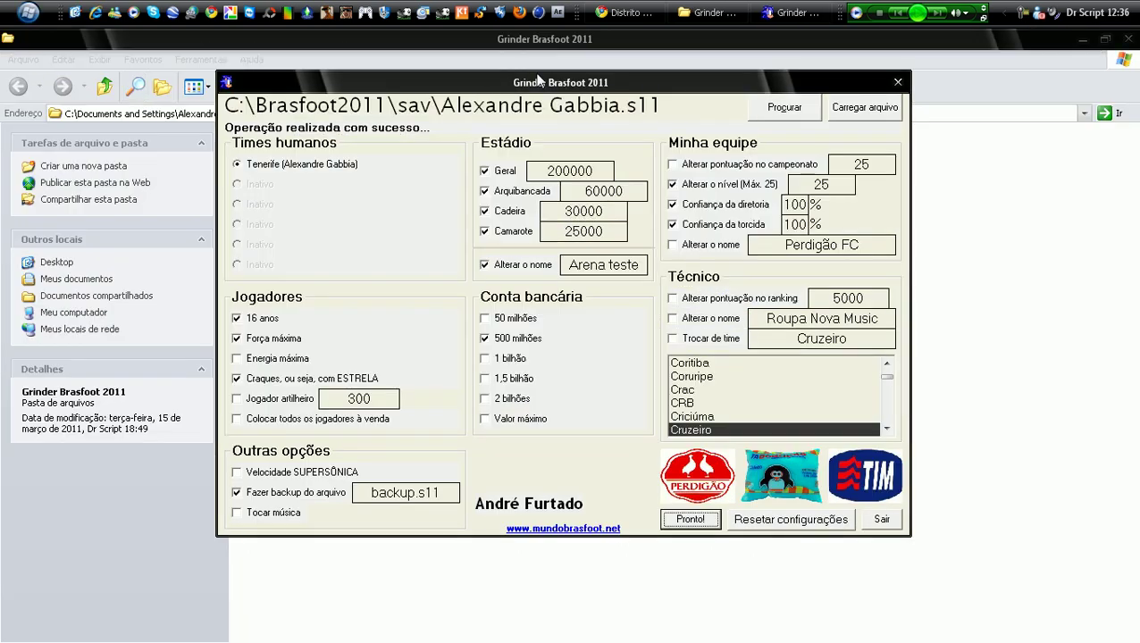
pyautogui.moveTo(559, 87); pyautogui.dragTo(567, 87)
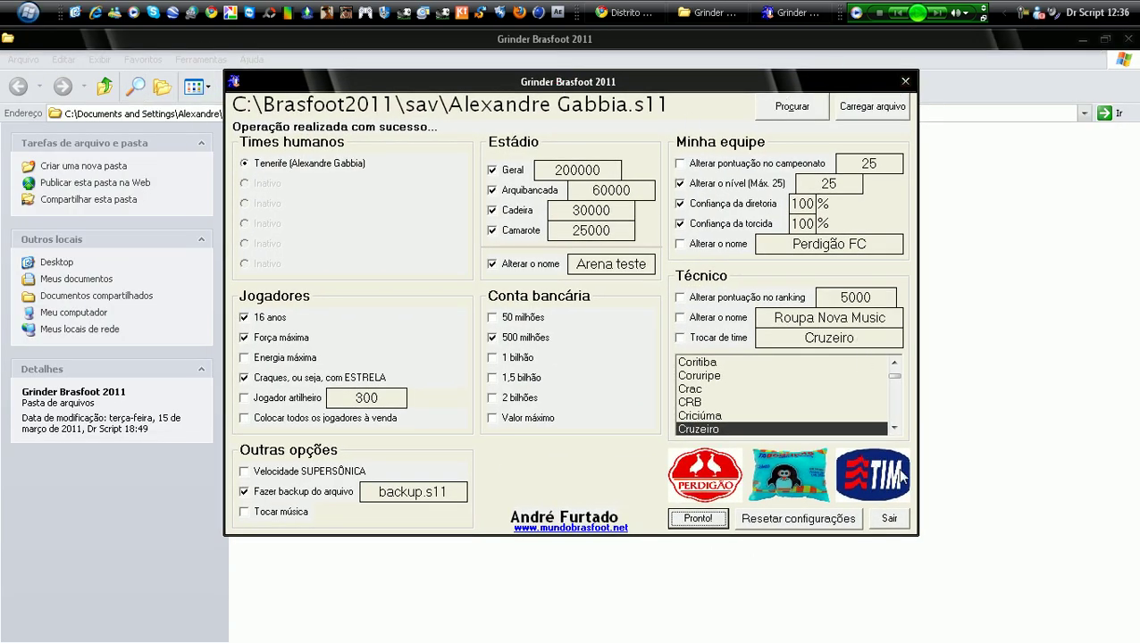
pyautogui.click(891, 520)
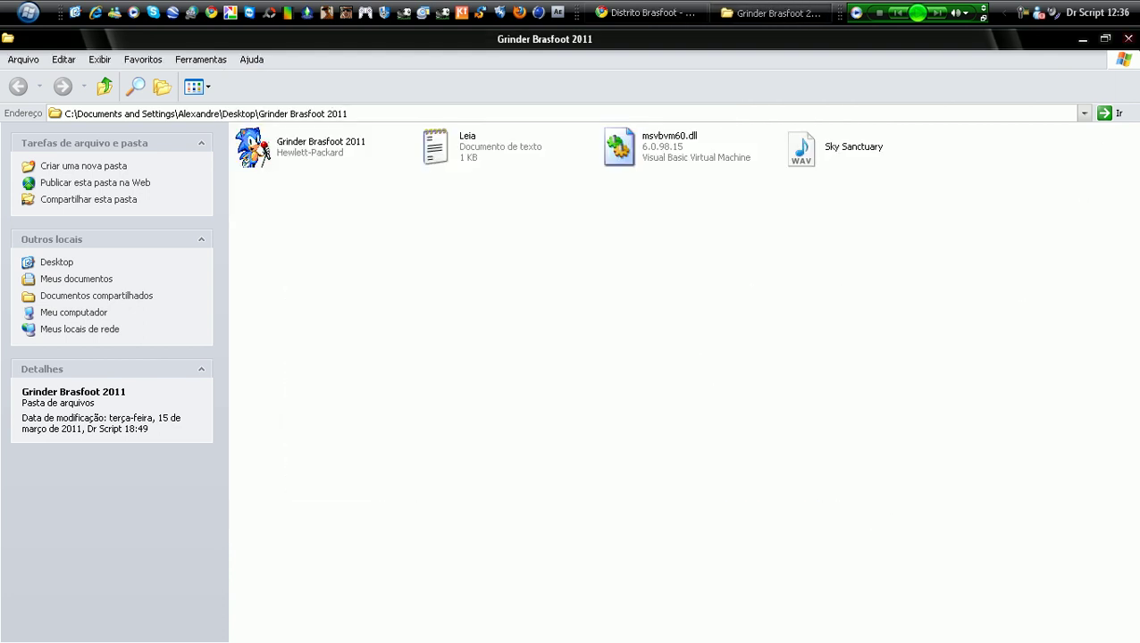
pyautogui.click(1126, 39)
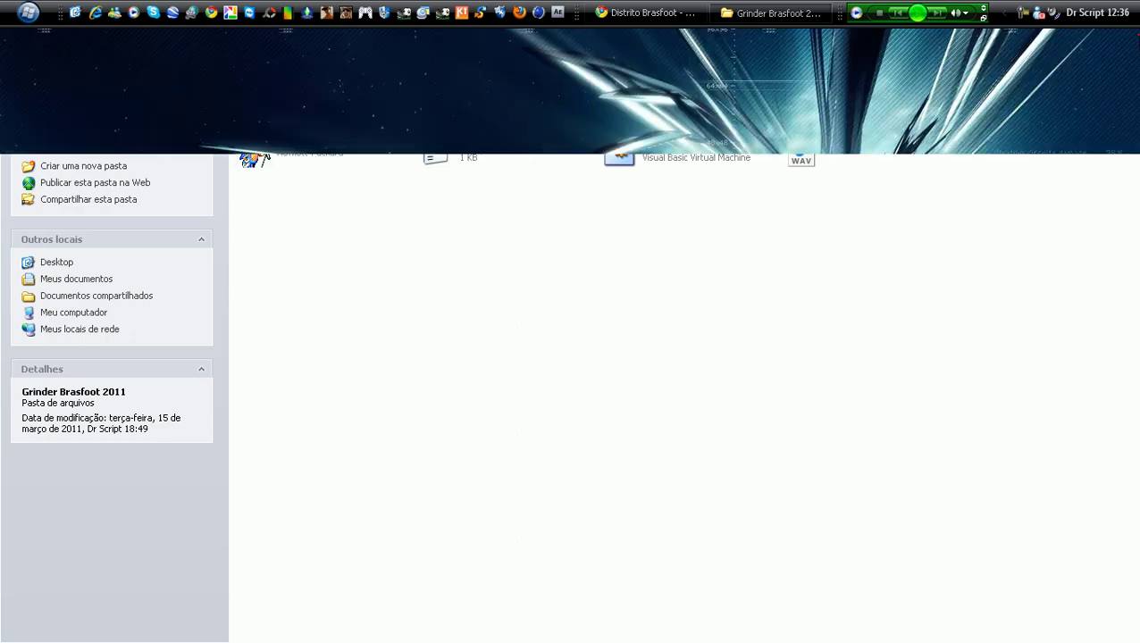
pyautogui.click(647, 13)
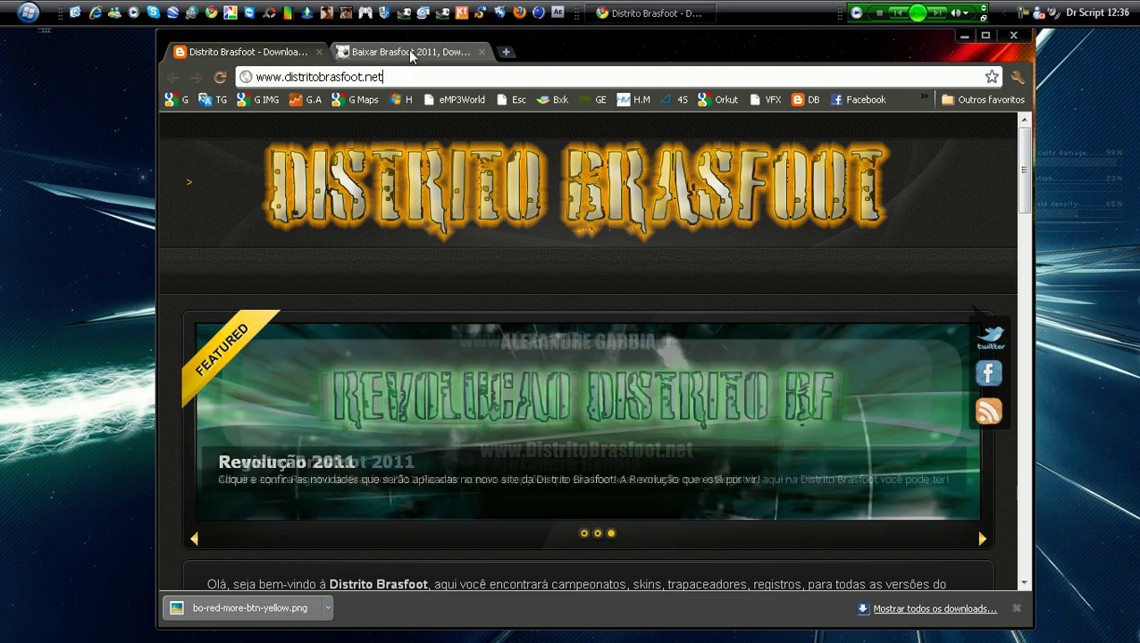
pyautogui.click(409, 52)
pyautogui.moveTo(315, 76); pyautogui.dragTo(280, 77)
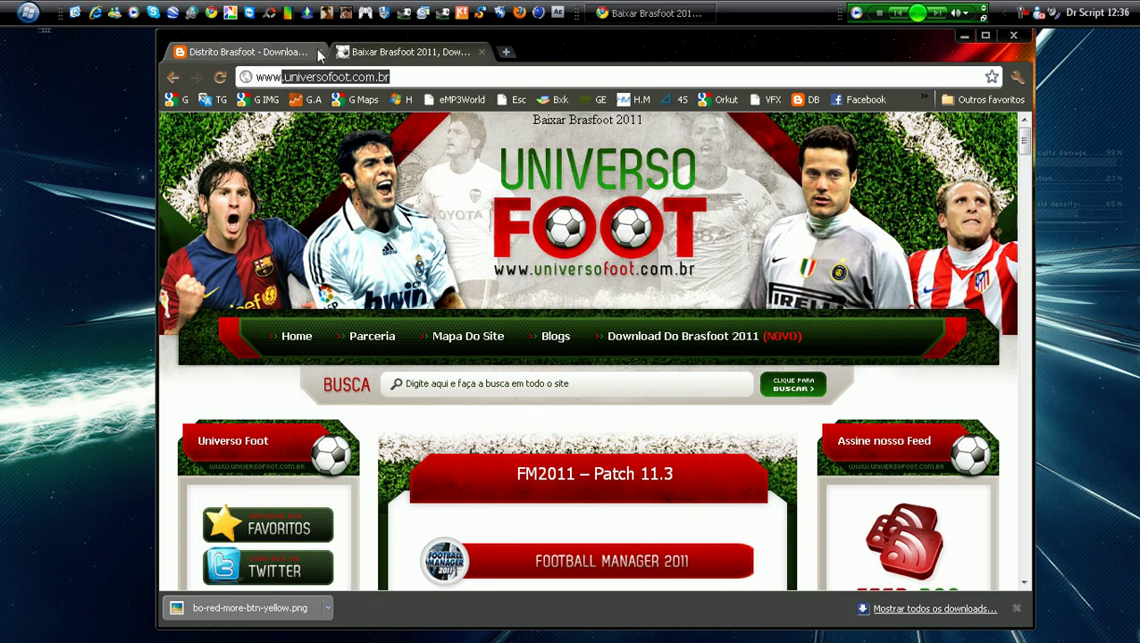
pyautogui.click(246, 52)
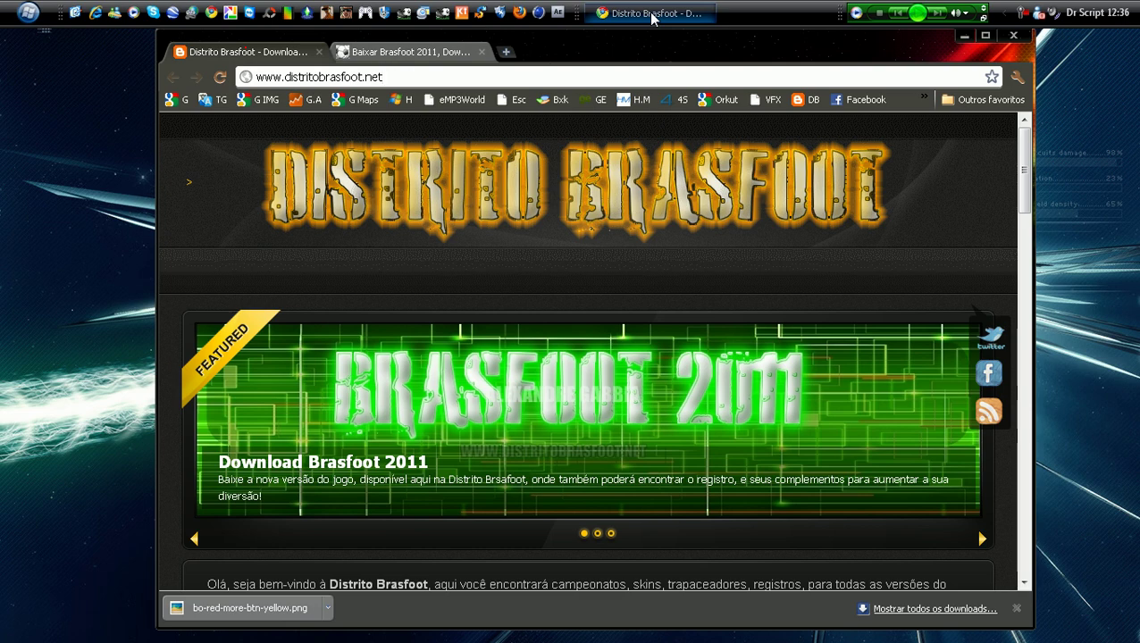